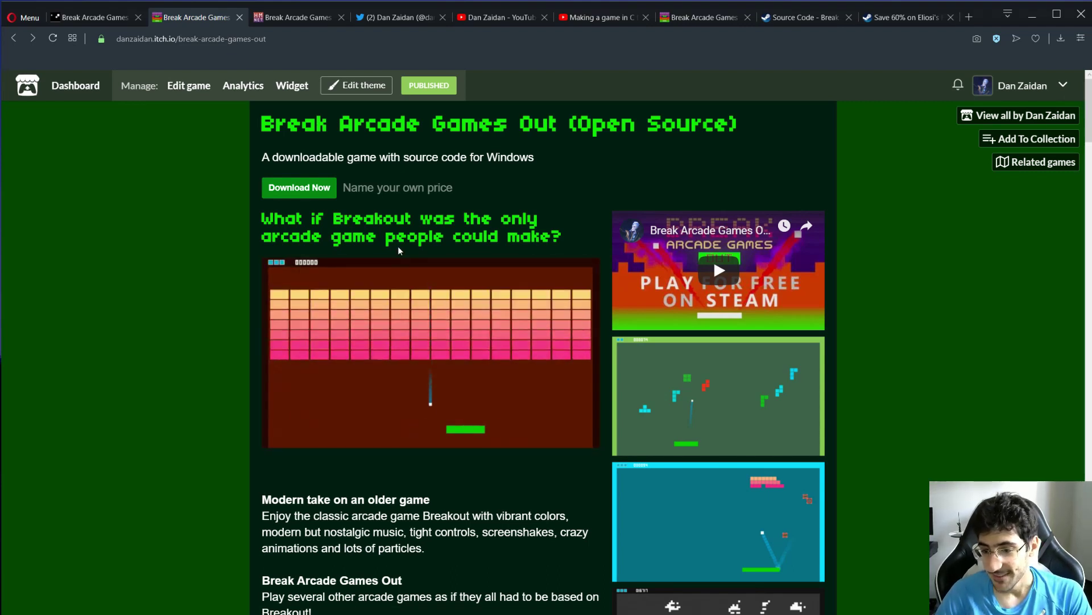
- Switch to the Steamworks Release Progress page for Break Arcade Games Out (1145020)
left_click(92, 22)
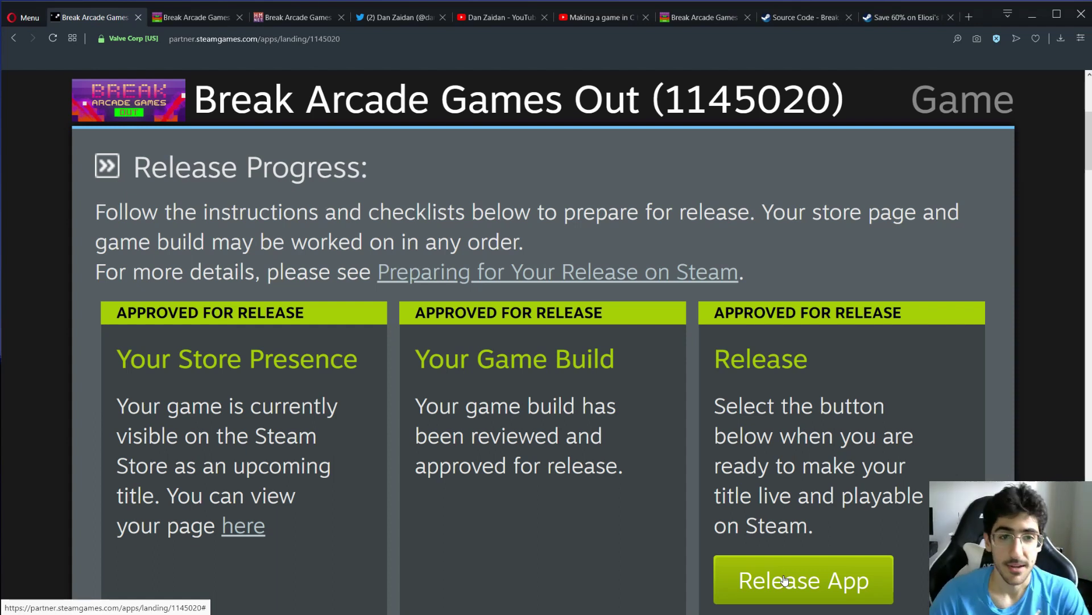
scroll(551, 432, "down", 1)
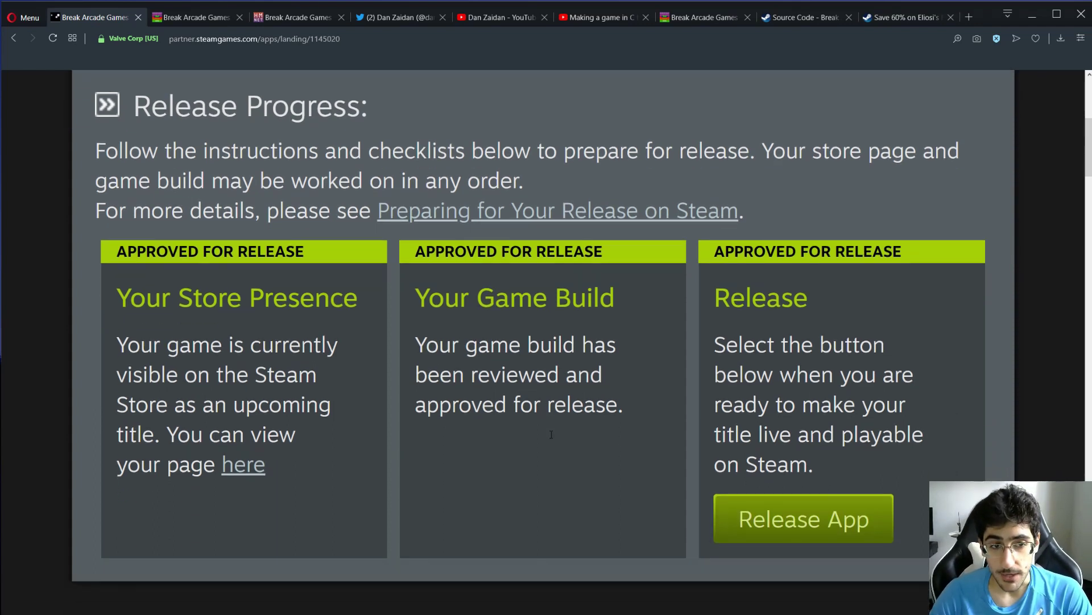
scroll(551, 433, "up", 1)
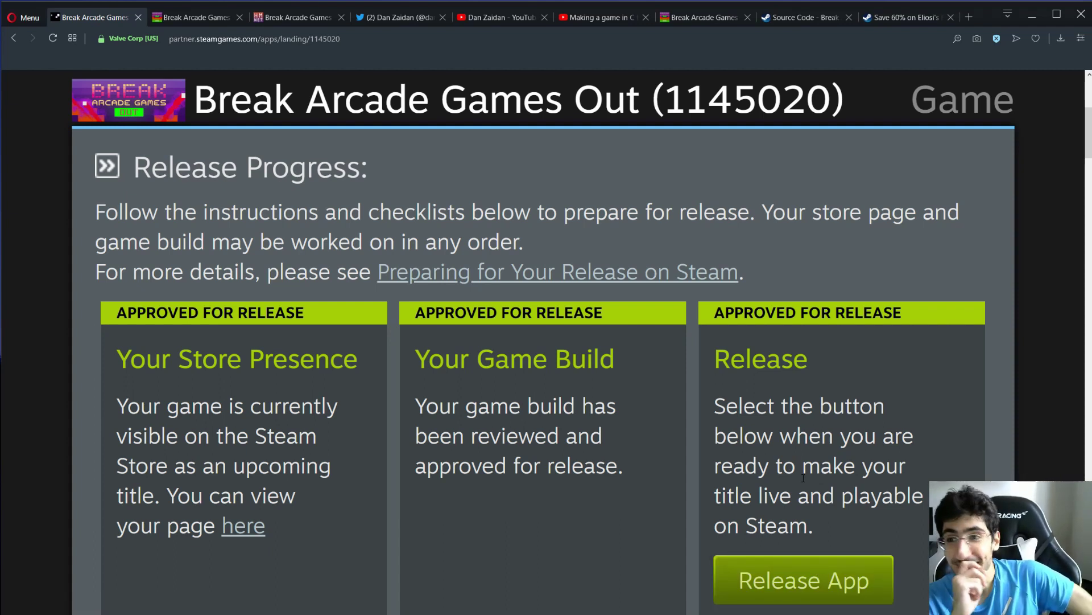
scroll(803, 478, "down", 10)
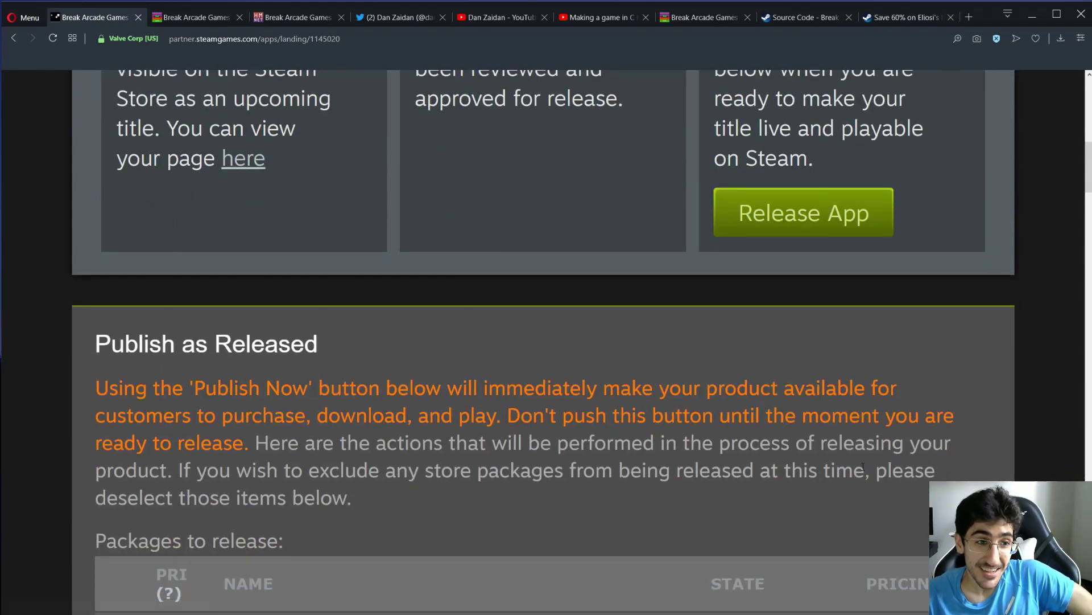
scroll(503, 378, "up", 10)
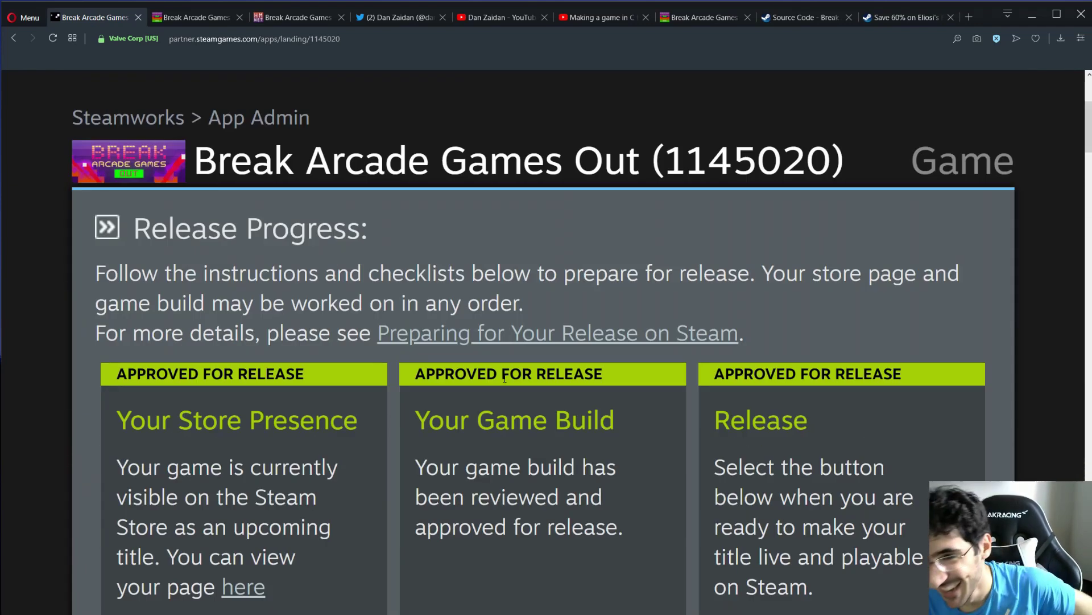
scroll(624, 326, "down", 12)
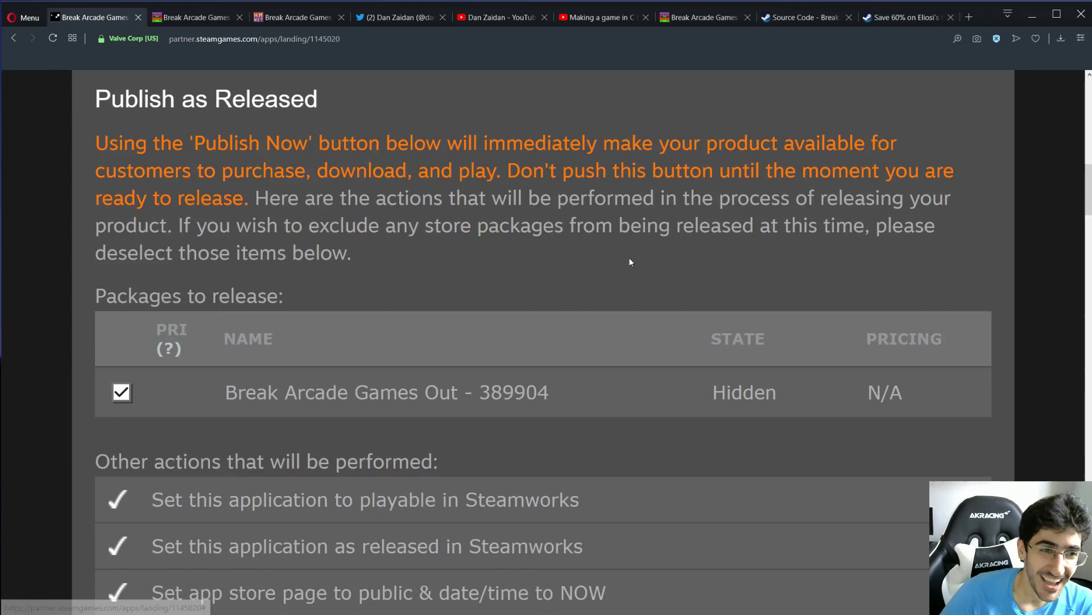
scroll(356, 157, "down", 5)
scroll(341, 228, "up", 5)
scroll(322, 293, "down", 2)
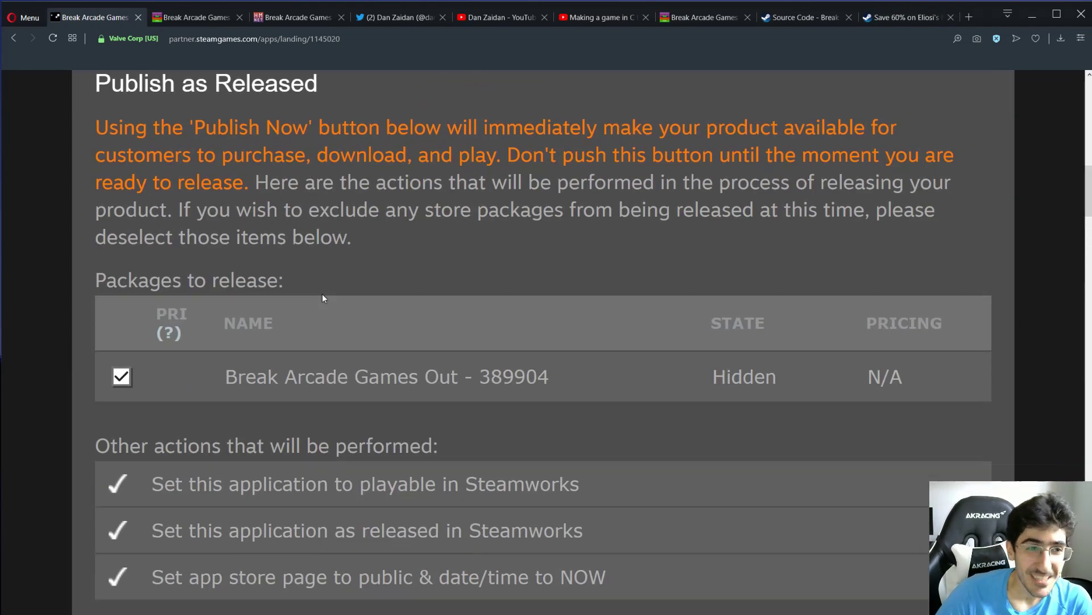
scroll(333, 319, "up", 12)
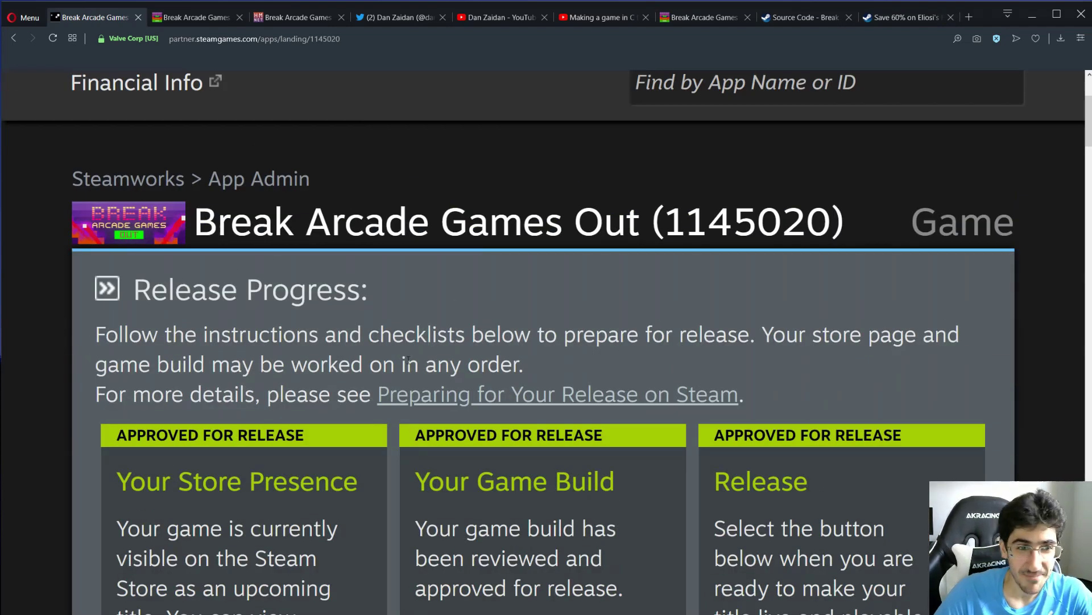
key("ctrl+minus")
key("ctrl+minus")
key("ctrl+plus")
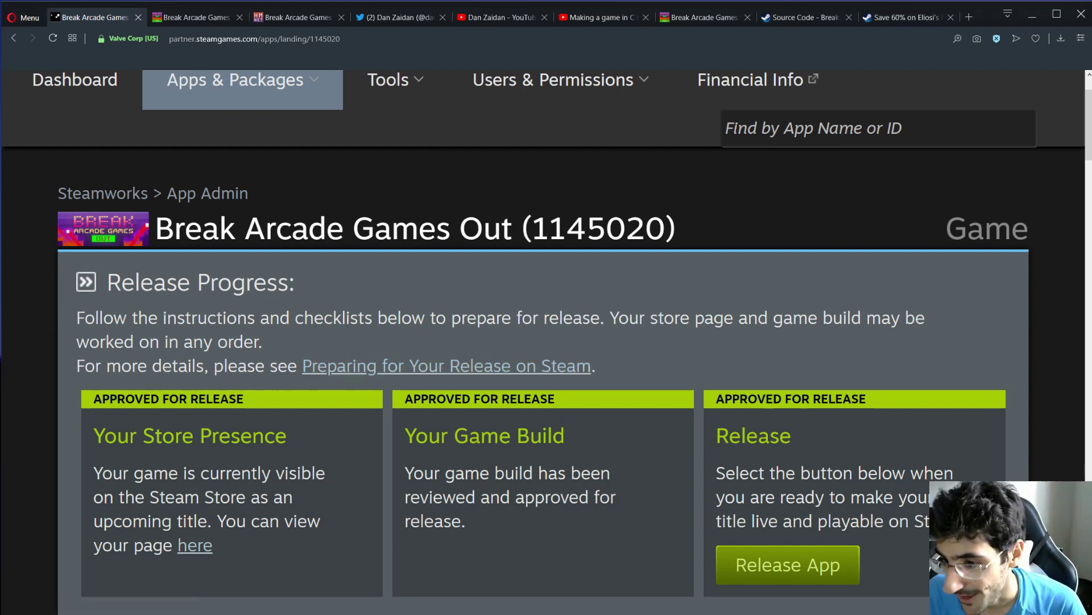
scroll(1046, 407, "down", 2)
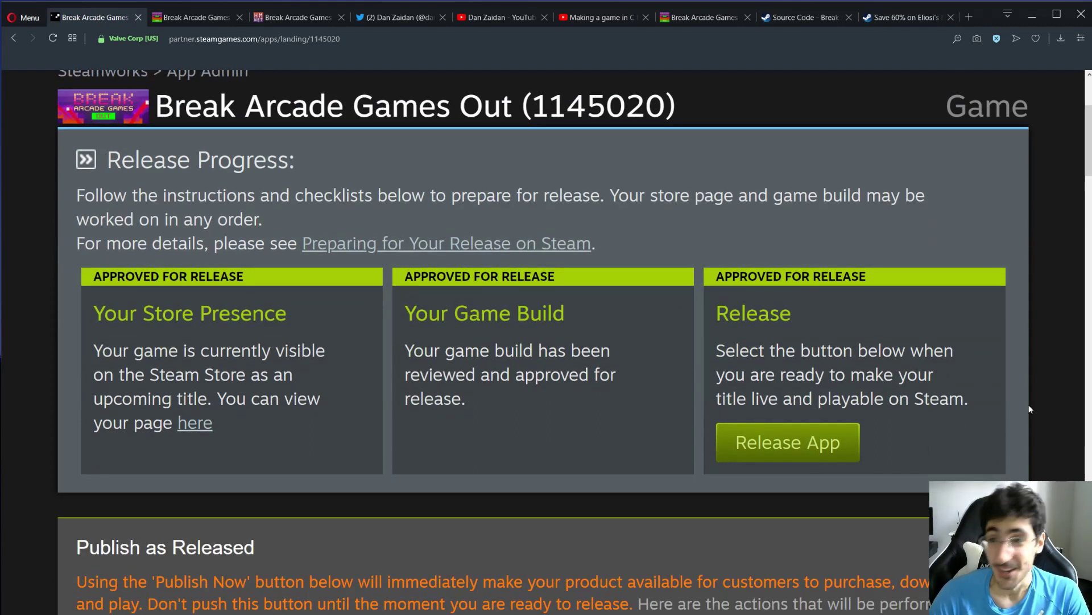
scroll(1022, 404, "down", 2)
scroll(1022, 405, "up", 3)
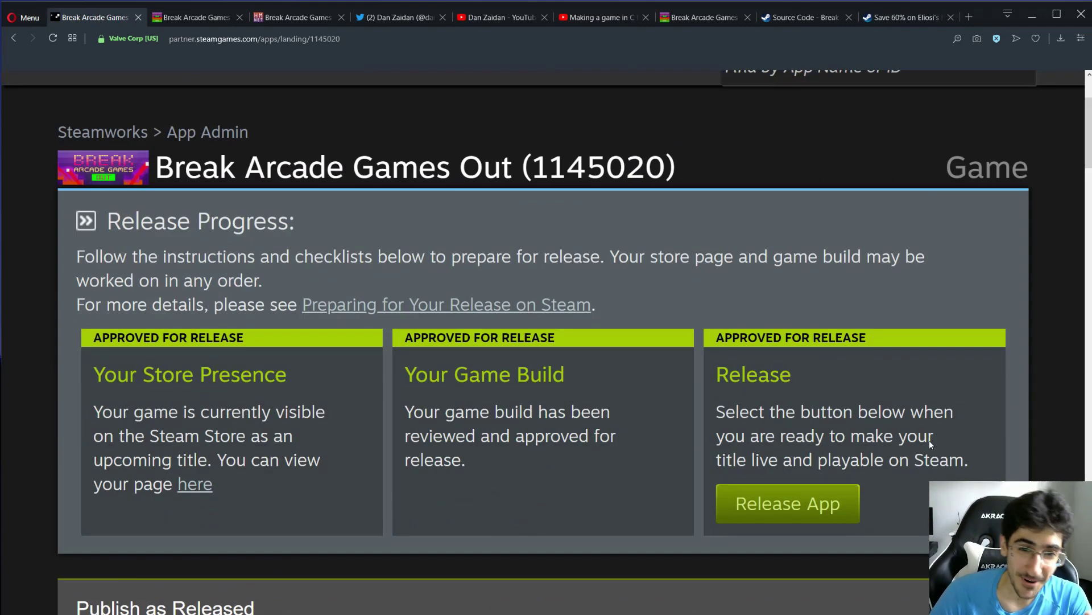
left_click(838, 488)
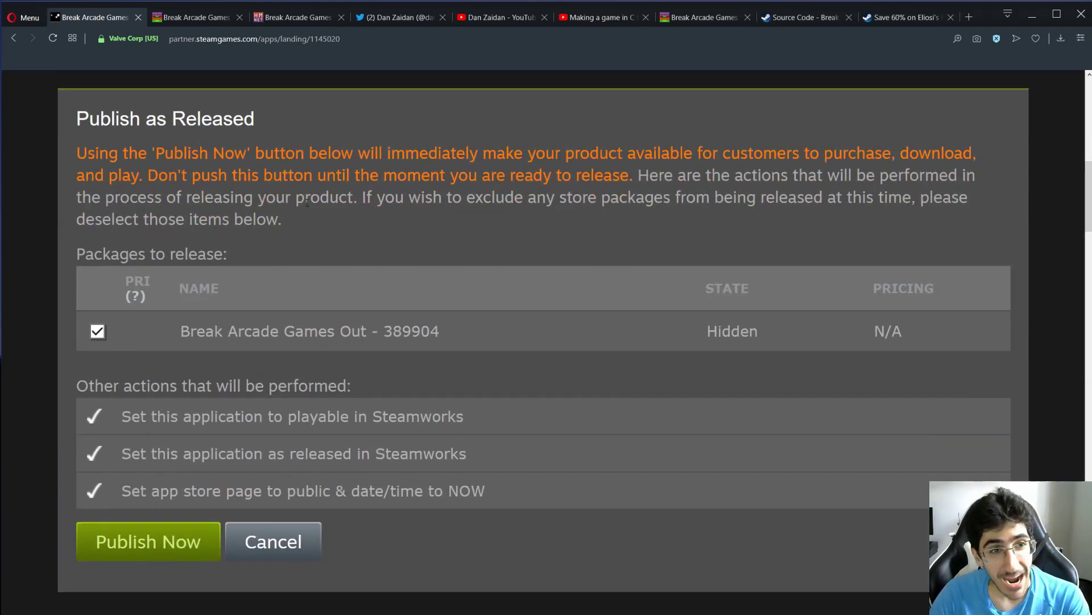
scroll(387, 297, "up", 7)
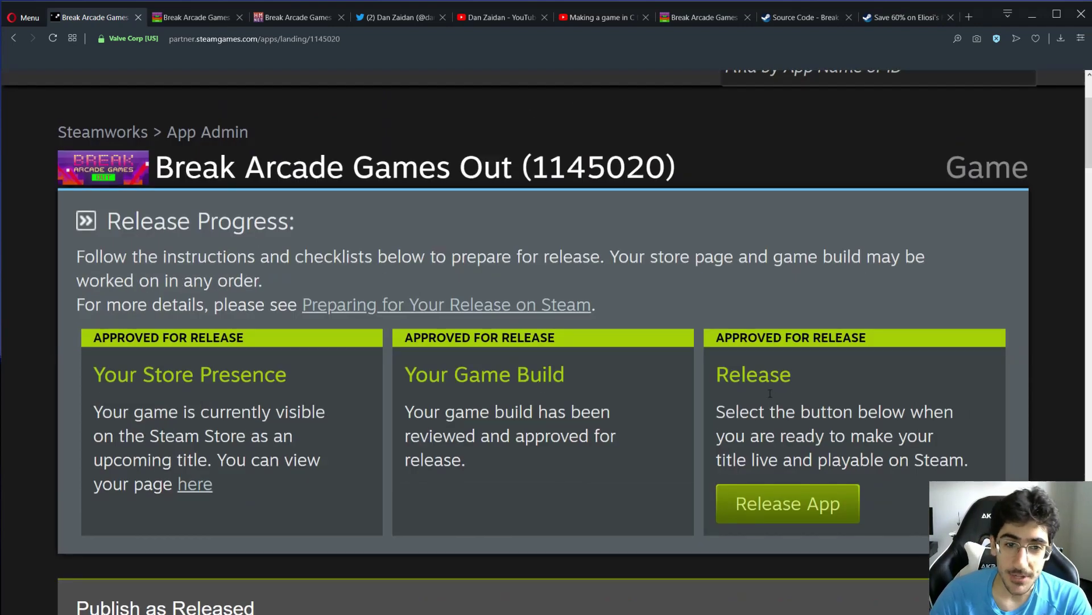
- Start the app release to show the Publish as Released options for the hidden package
left_click(795, 502)
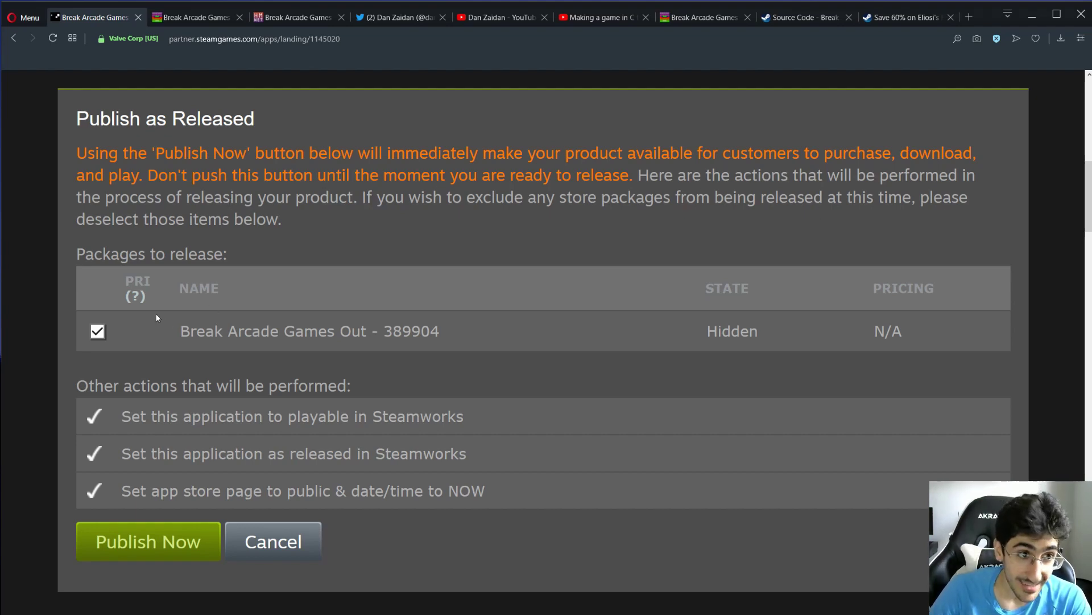
mouse_move(134, 297)
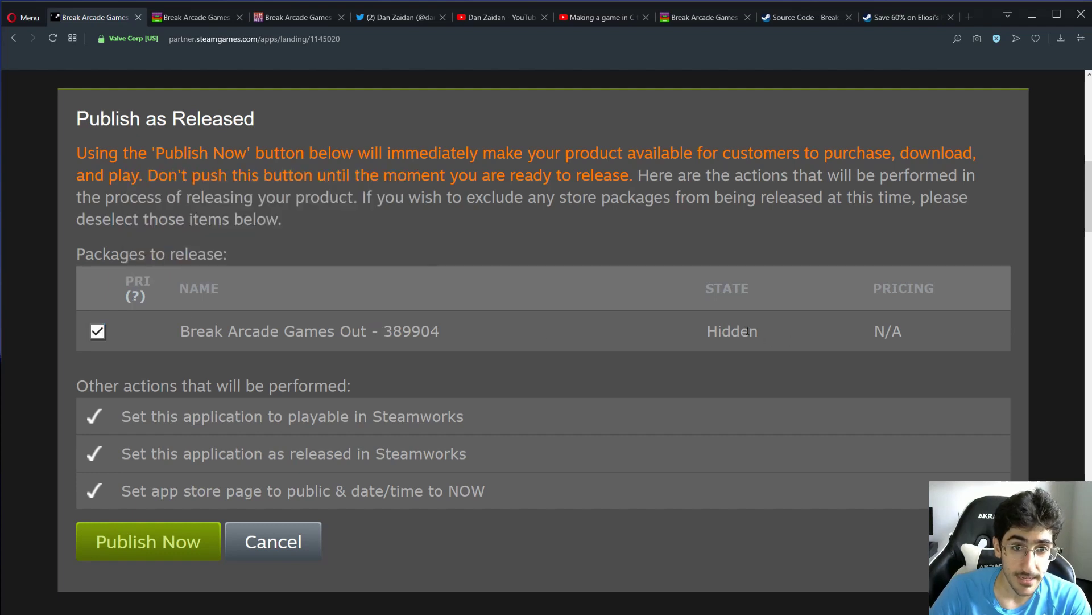
left_click_drag(878, 331, 907, 334)
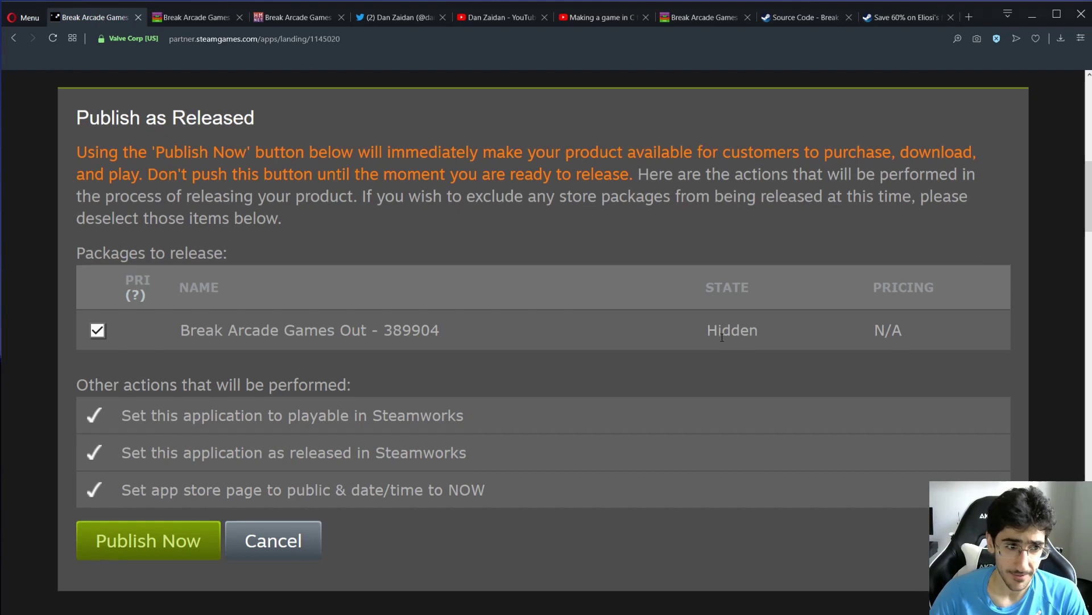
scroll(722, 336, "down", 3)
scroll(721, 336, "up", 3)
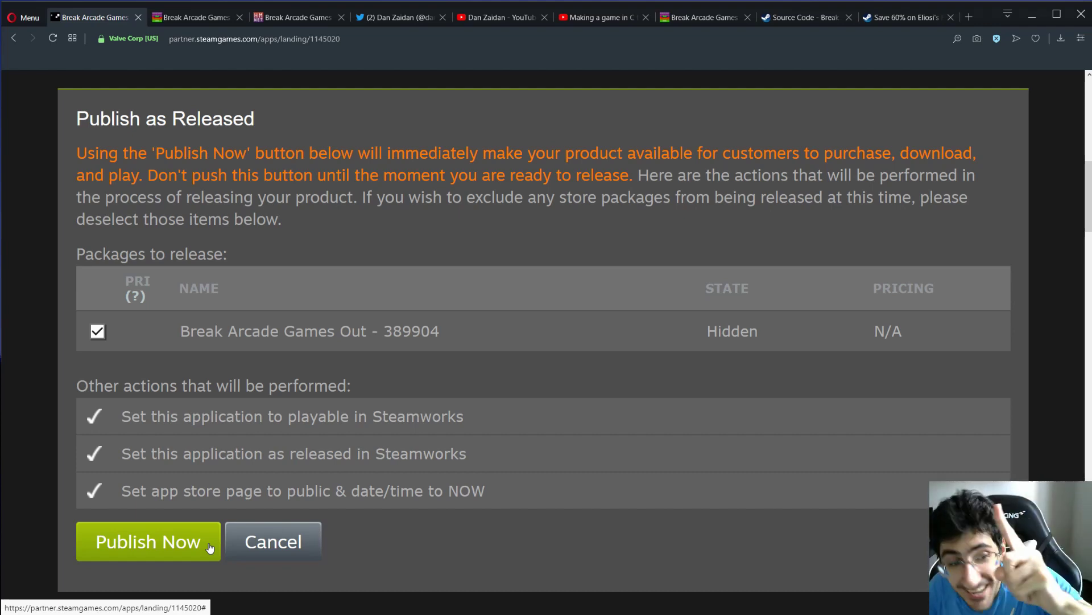
- Choose Publish Now on the Publish as Released page to get the release confirmation
left_click(163, 542)
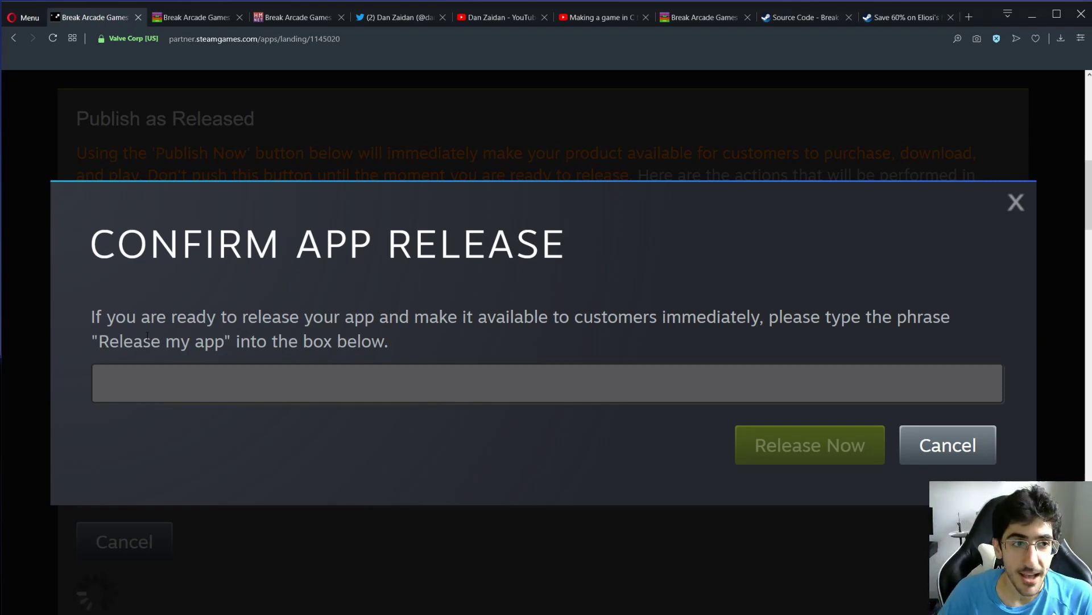
- Enter the confirmation phrase 'Release my app', removing the extra characters typed after it
left_click(135, 366)
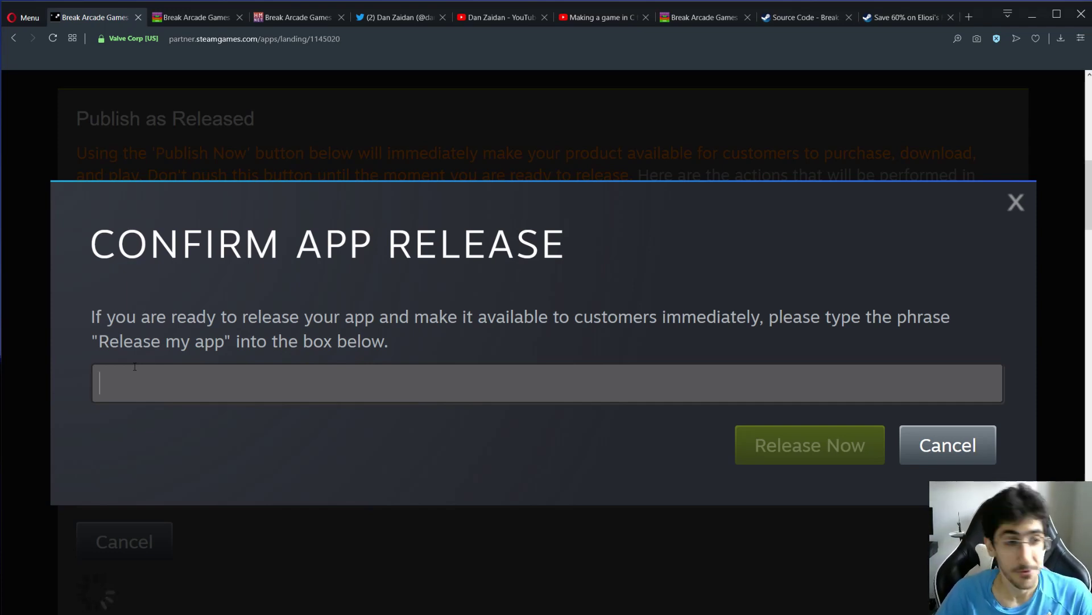
type("Relea")
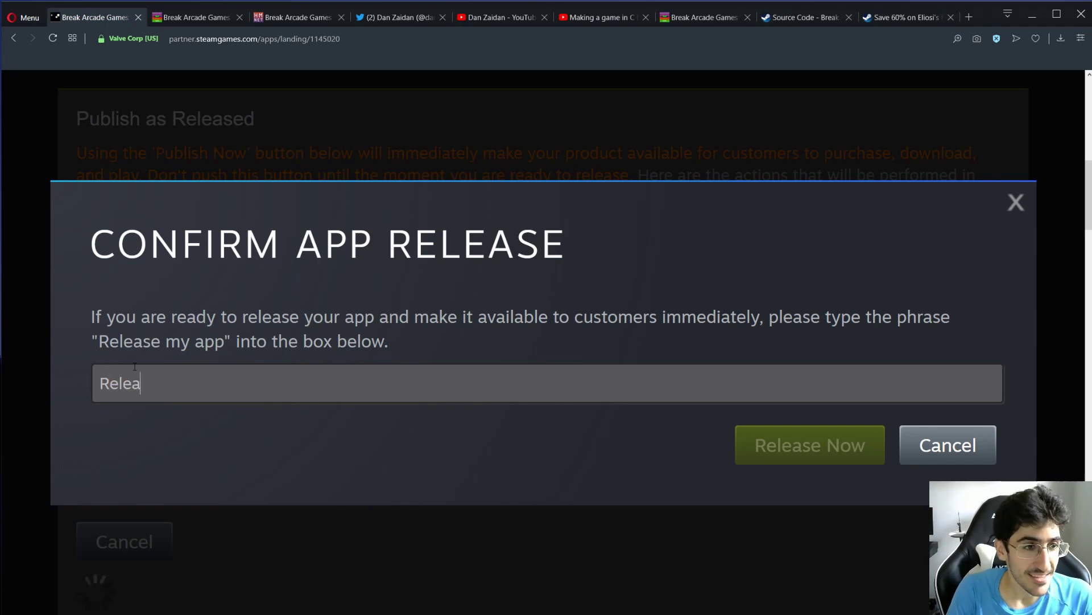
type("se my app, ple")
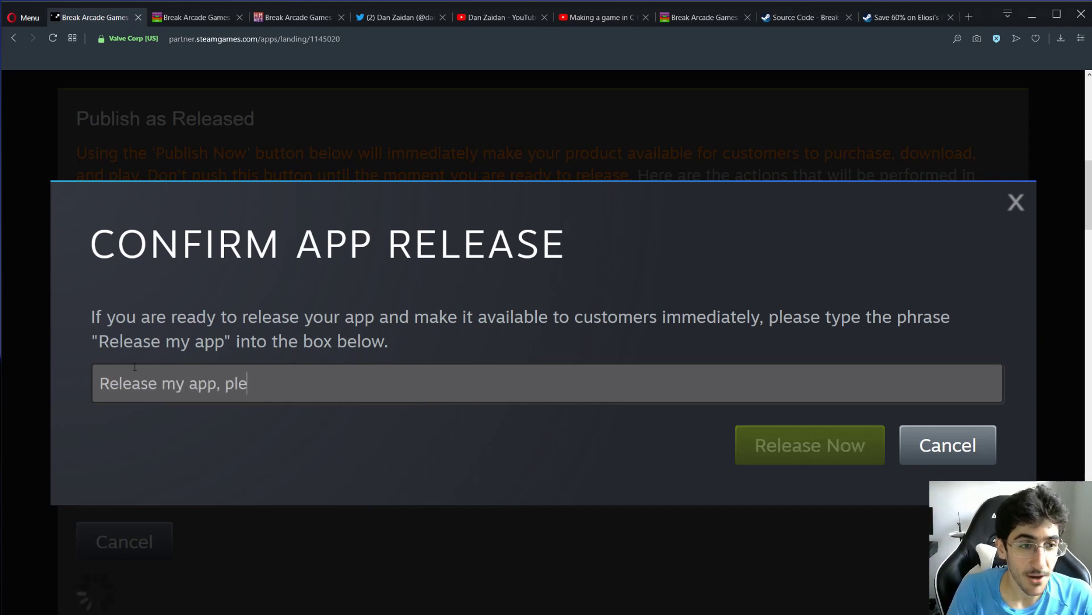
key("BackSpace")
key("BackSpace")
key("BackSpace")
key("BackSpace")
key("BackSpace")
key("BackSpace")
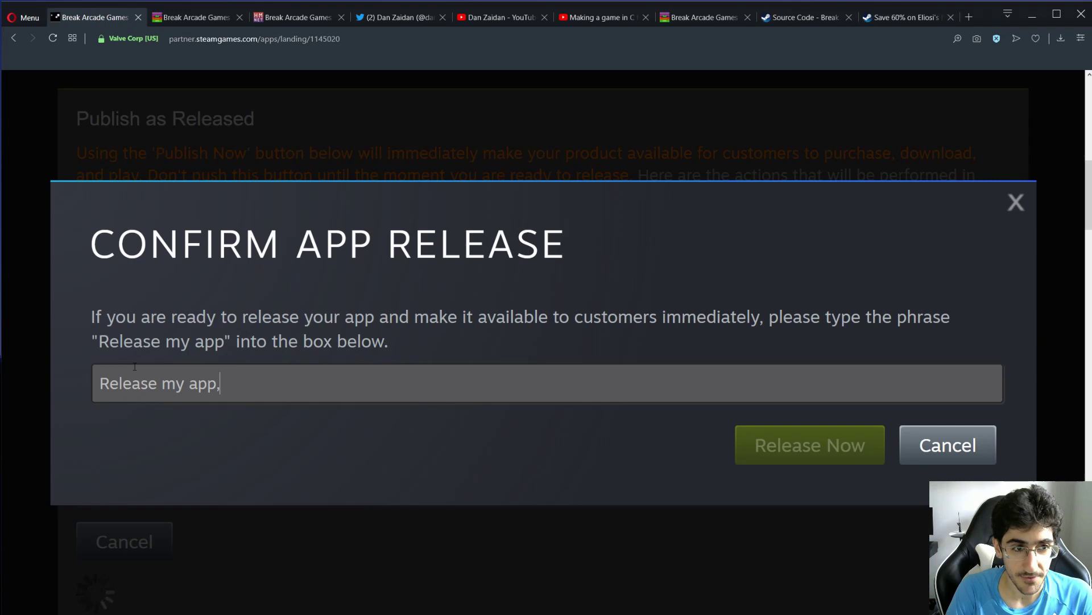
type("p")
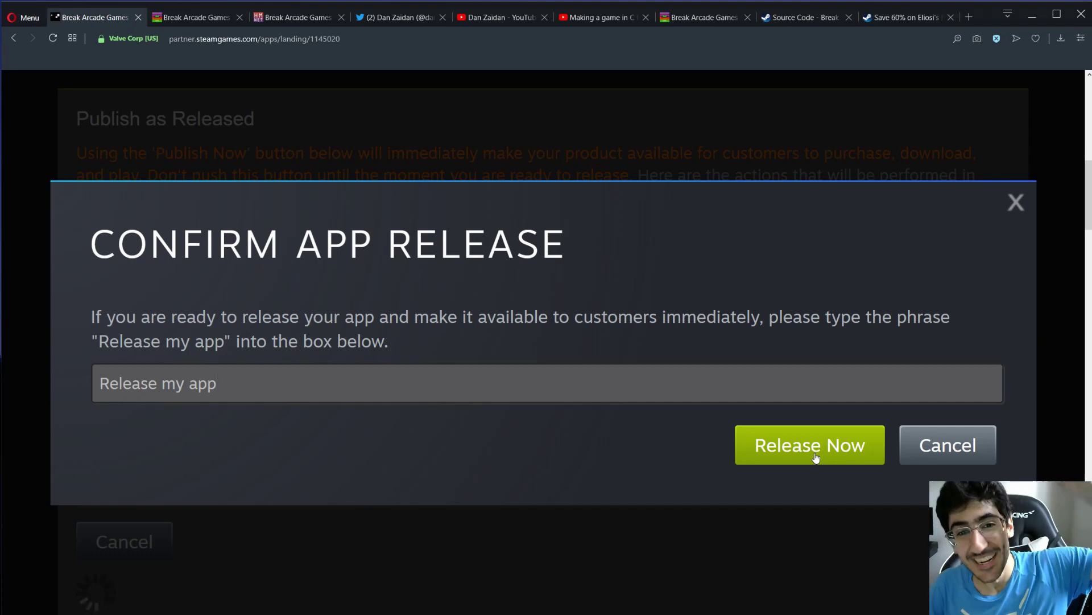
- Confirm publishing, then review the package status: Free, still Hidden, app in Prerelease
left_click(815, 454)
scroll(572, 474, "down", 1)
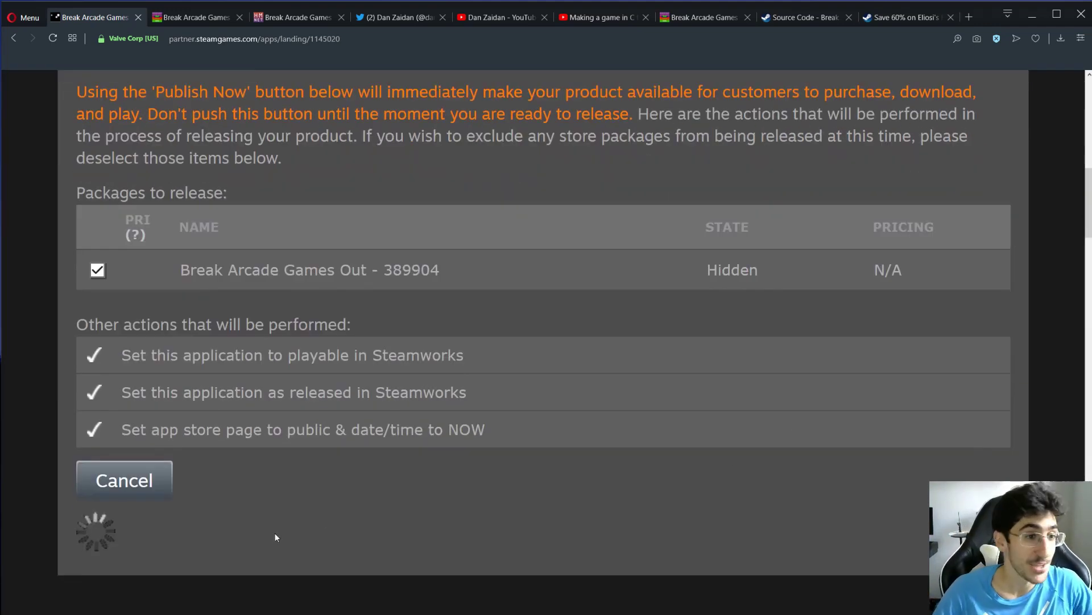
scroll(276, 537, "down", 2)
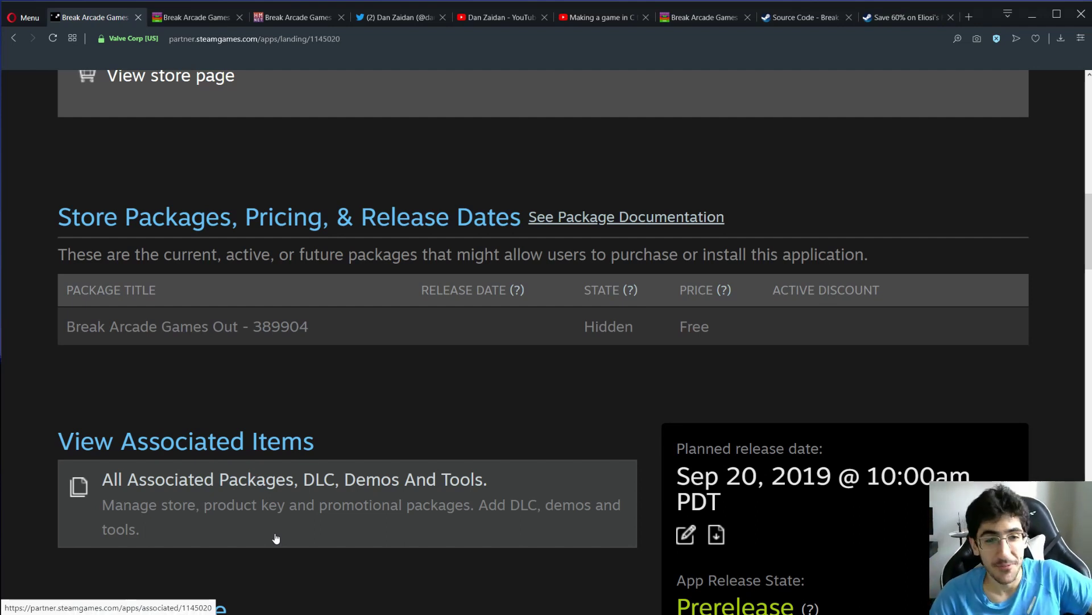
- Open the game's Steam store page (app 1145020) from 'View store page' in a new tab
scroll(358, 481, "up", 6)
scroll(378, 466, "down", 5)
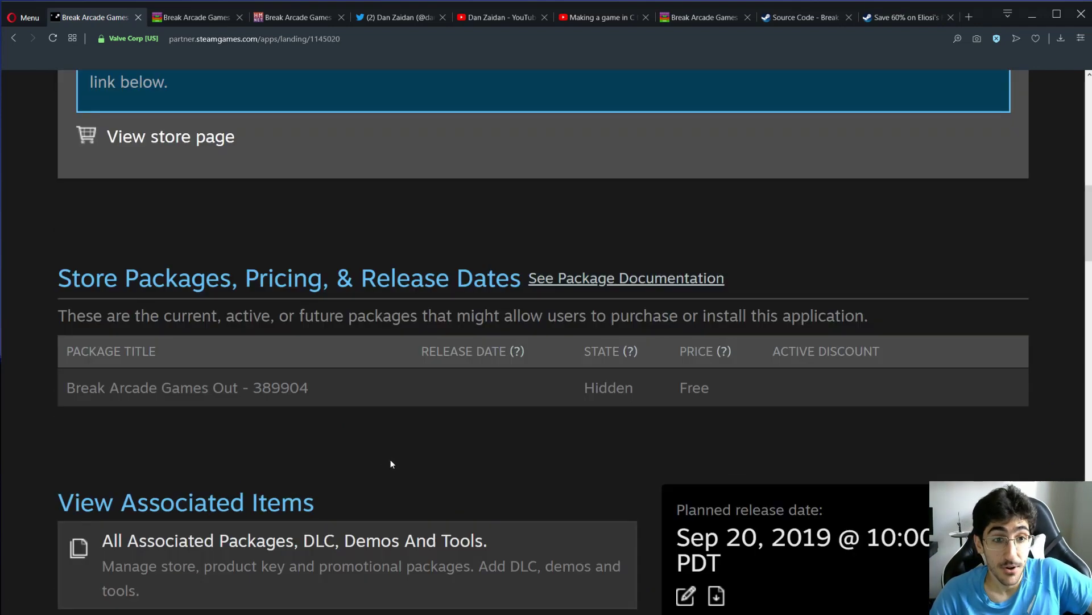
scroll(427, 456, "up", 9)
scroll(381, 460, "down", 3)
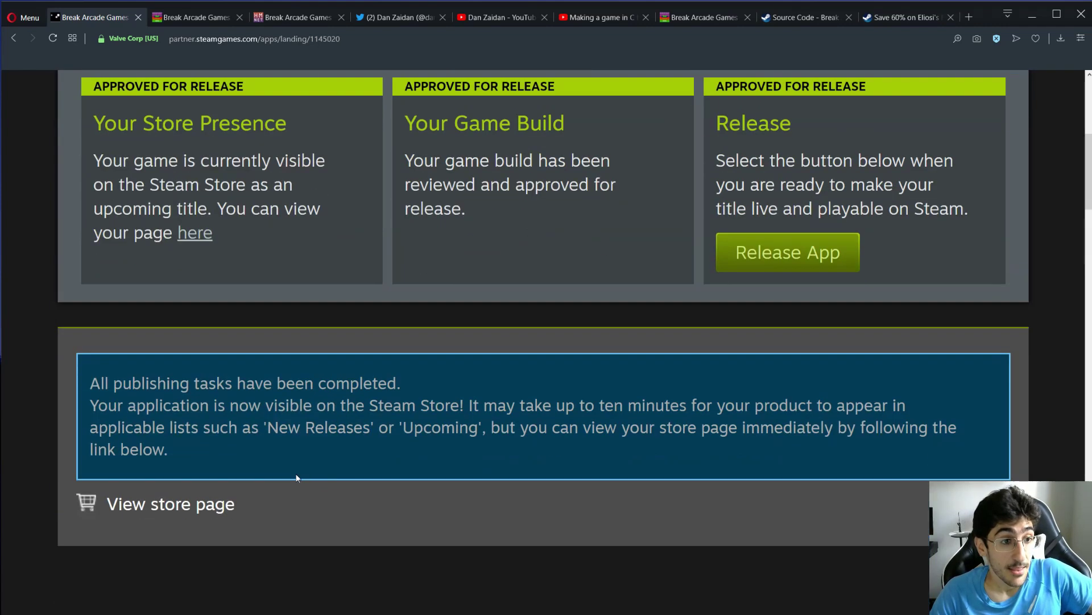
scroll(392, 450, "up", 6)
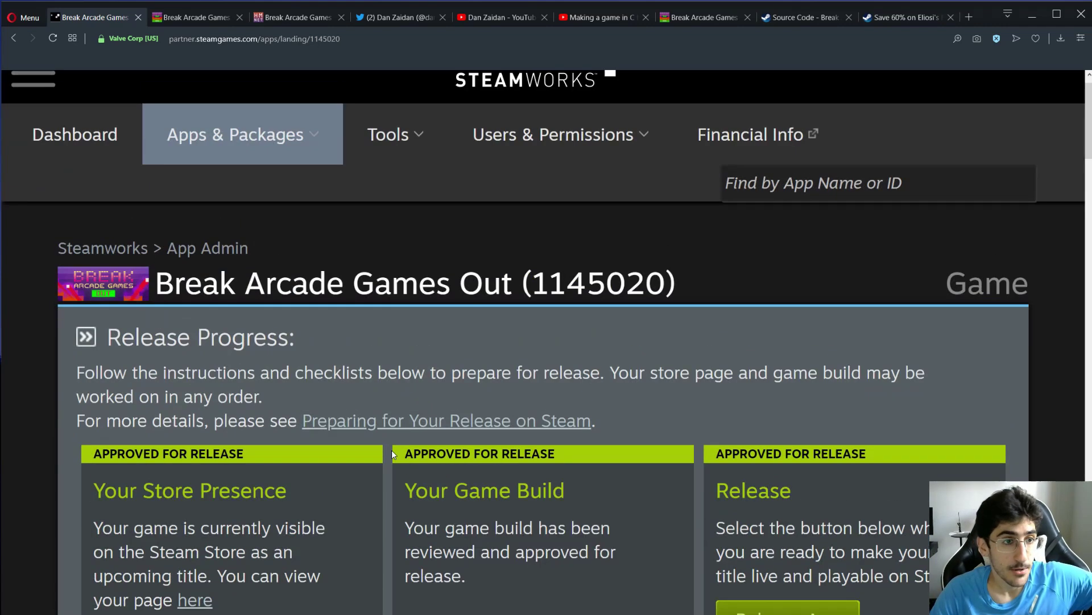
scroll(392, 449, "down", 5)
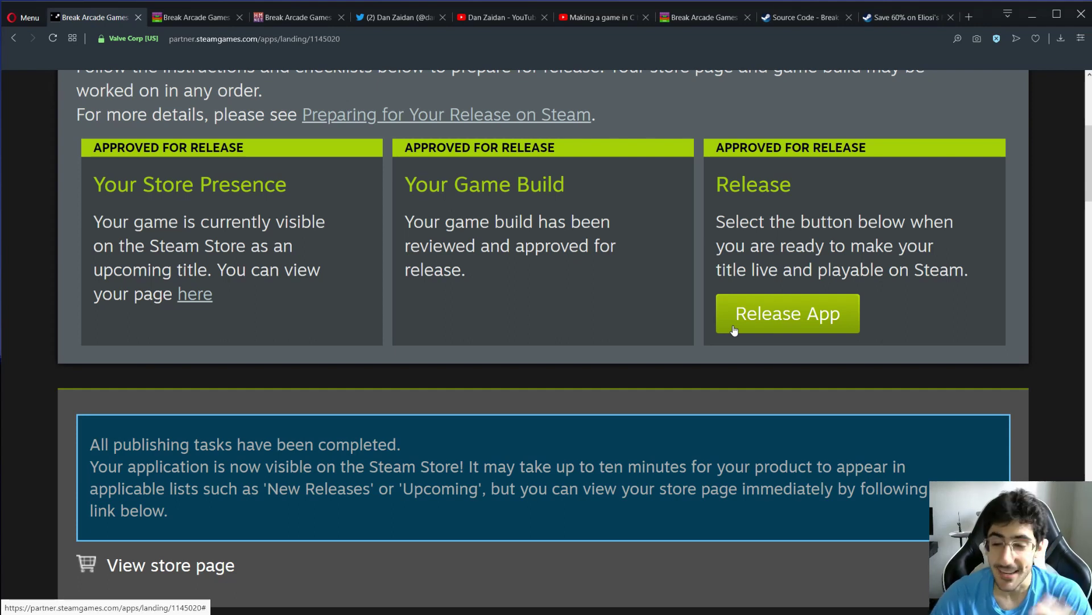
scroll(319, 397, "down", 2)
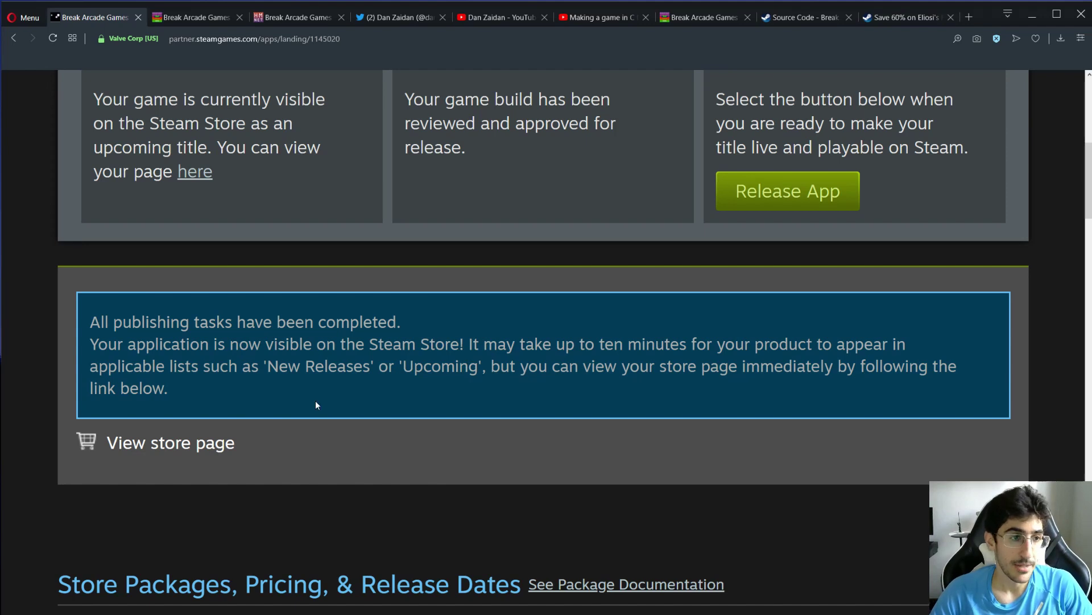
right_click(166, 444)
left_click(177, 451)
left_click(168, 18)
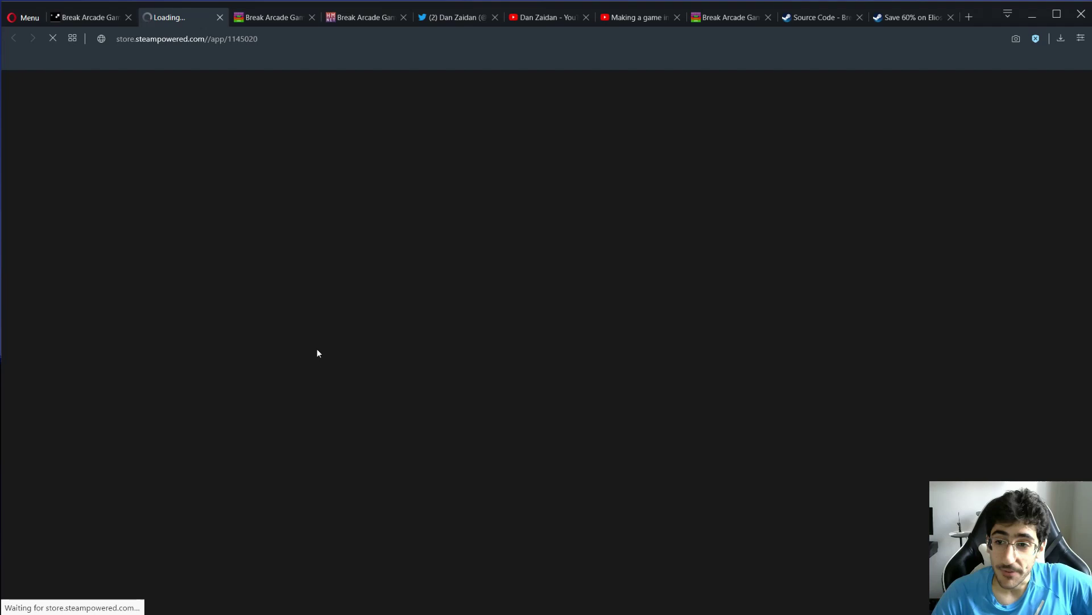
- Browse the live store page showing Free pricing and a 20 Sep, 2019 release date
left_click(151, 39)
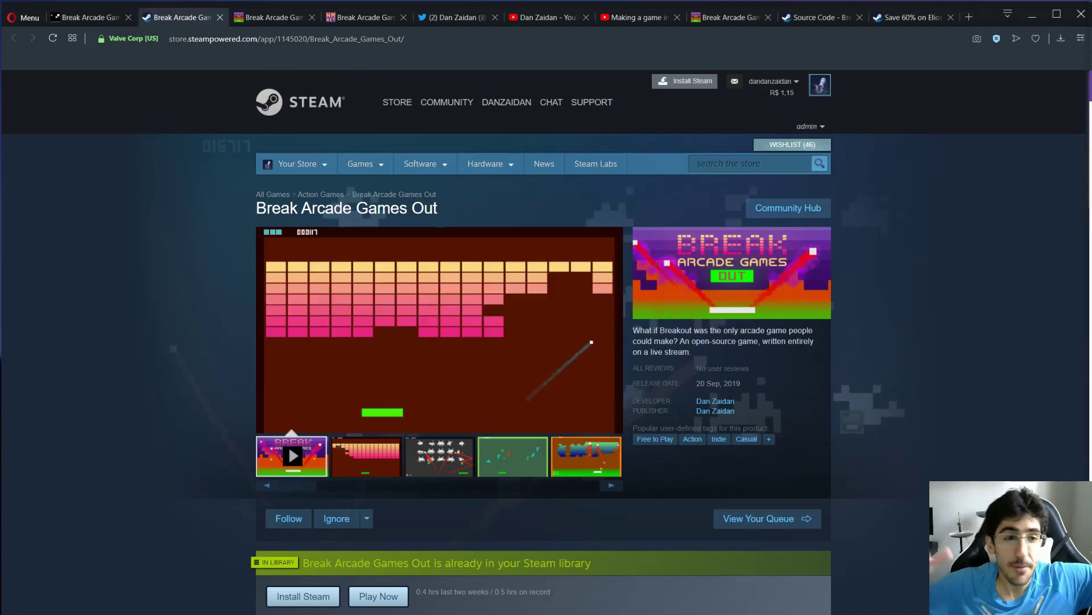
scroll(794, 554, "down", 3)
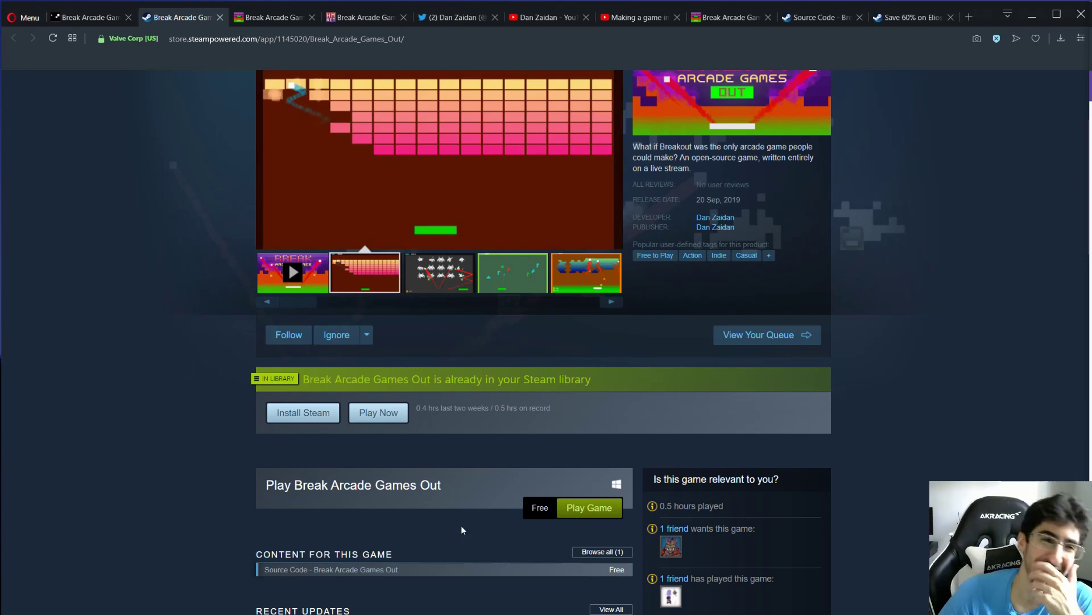
scroll(461, 530, "up", 3)
scroll(459, 535, "down", 3)
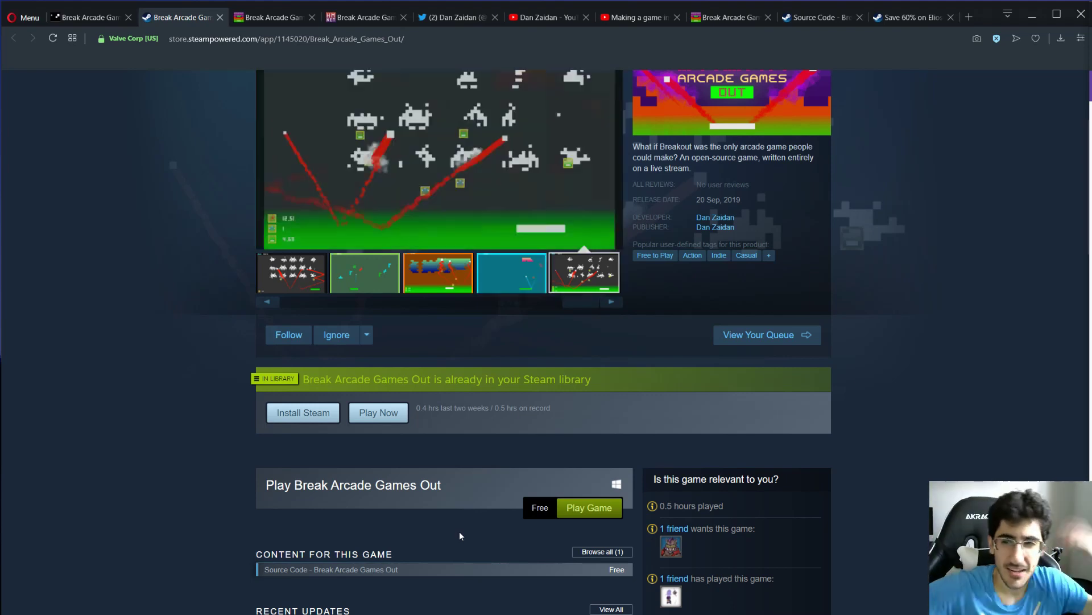
scroll(459, 536, "up", 5)
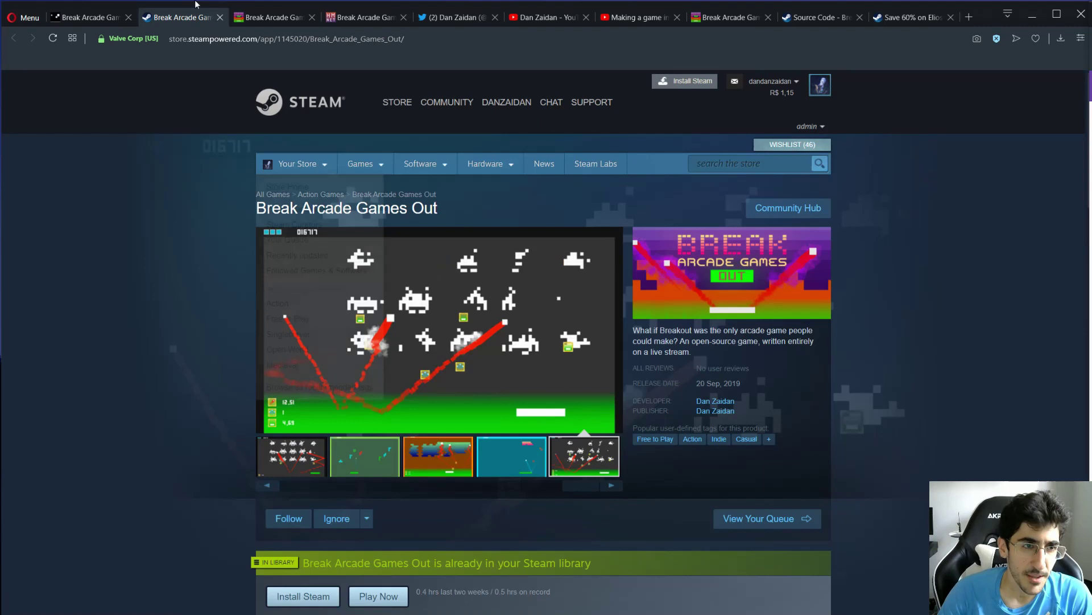
- Back in Steamworks, release the app and verify it reads Released, Sep 20, 2019 @ 10:00am
left_click(81, 19)
scroll(529, 324, "up", 4)
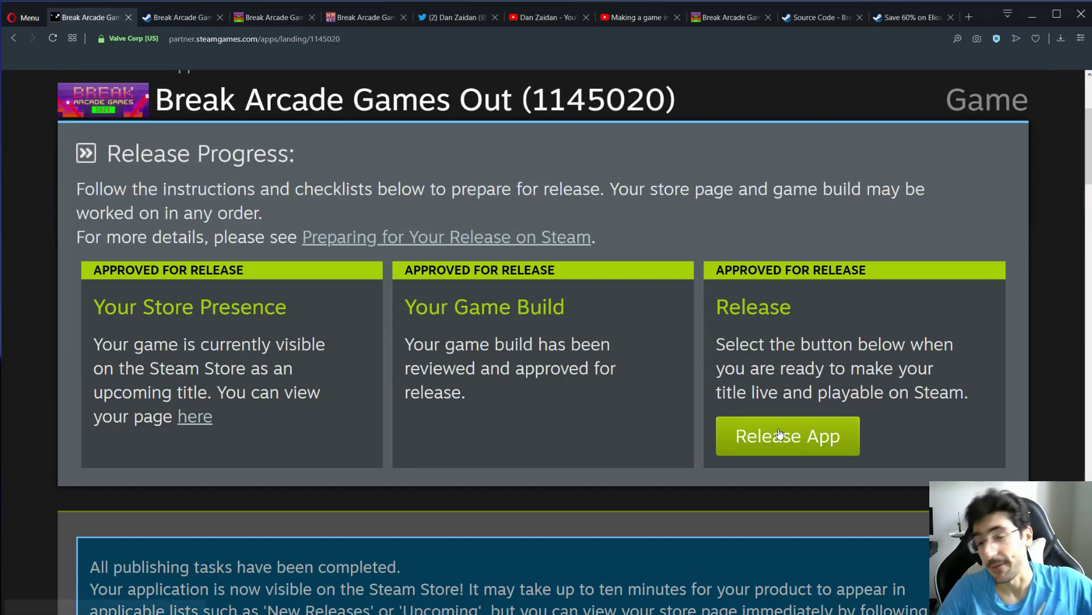
scroll(780, 434, "down", 1)
scroll(779, 434, "down", 5)
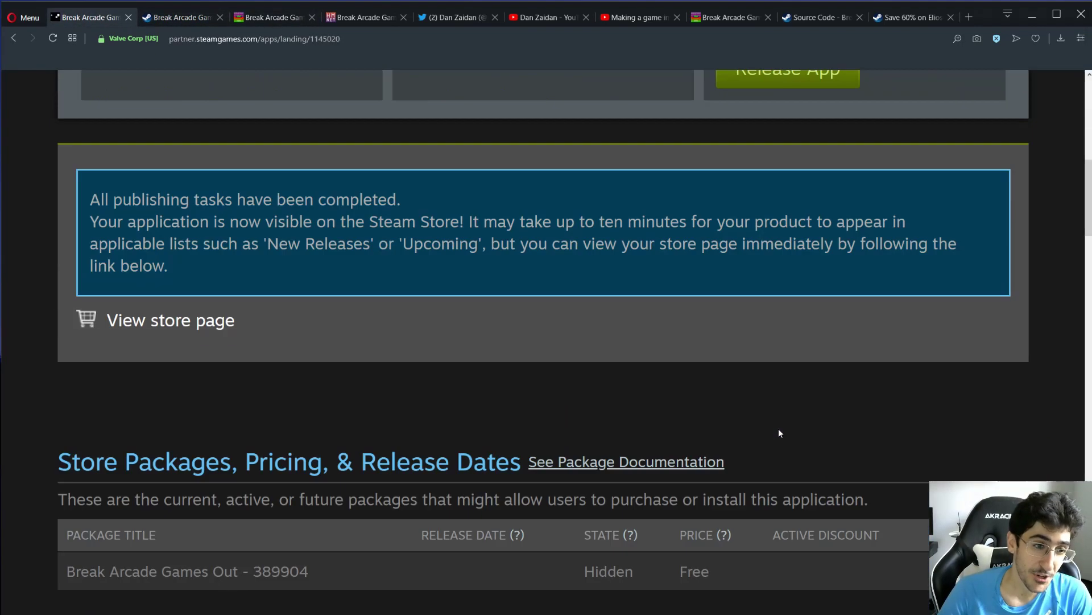
scroll(778, 434, "up", 6)
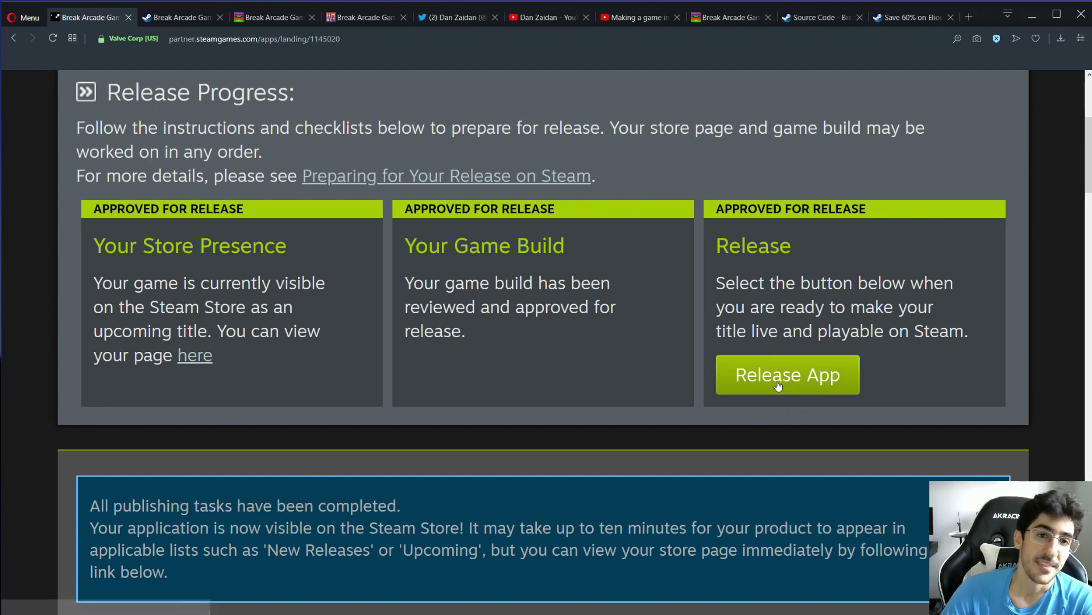
left_click(778, 386)
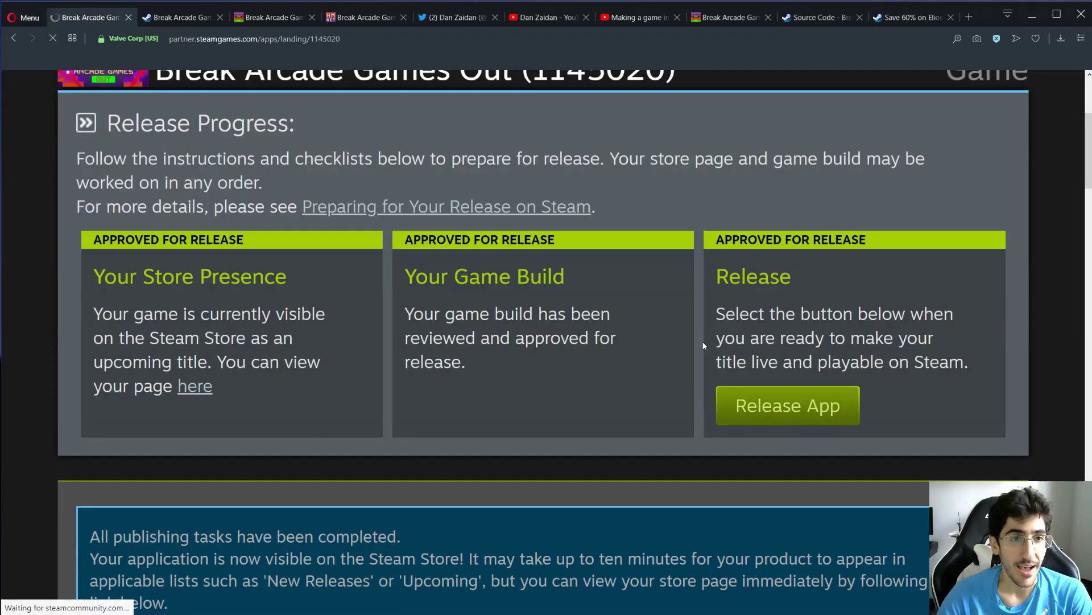
scroll(702, 341, "down", 5)
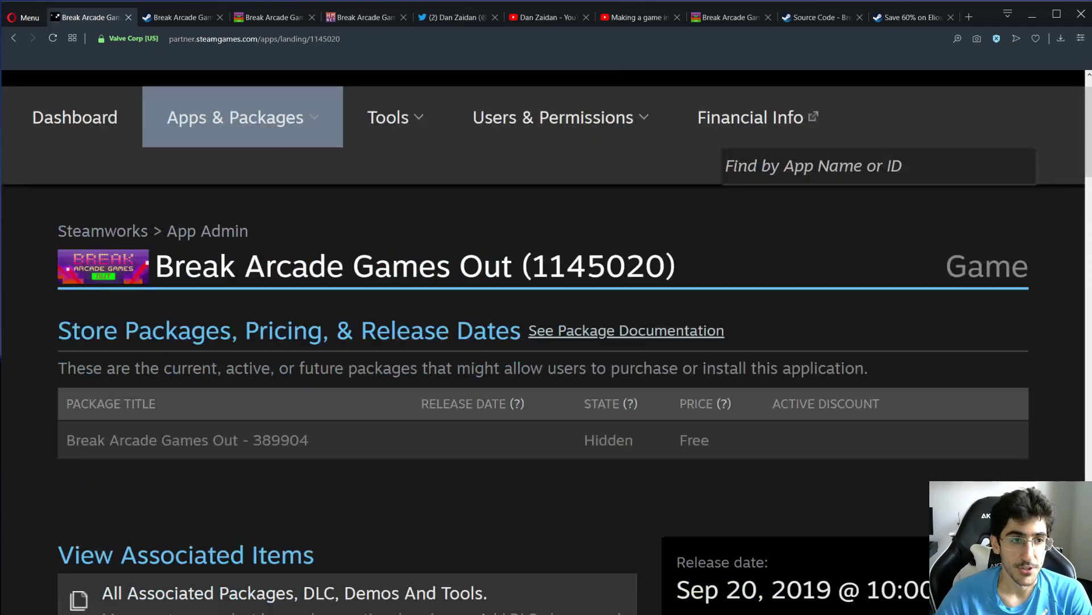
mouse_move(630, 455)
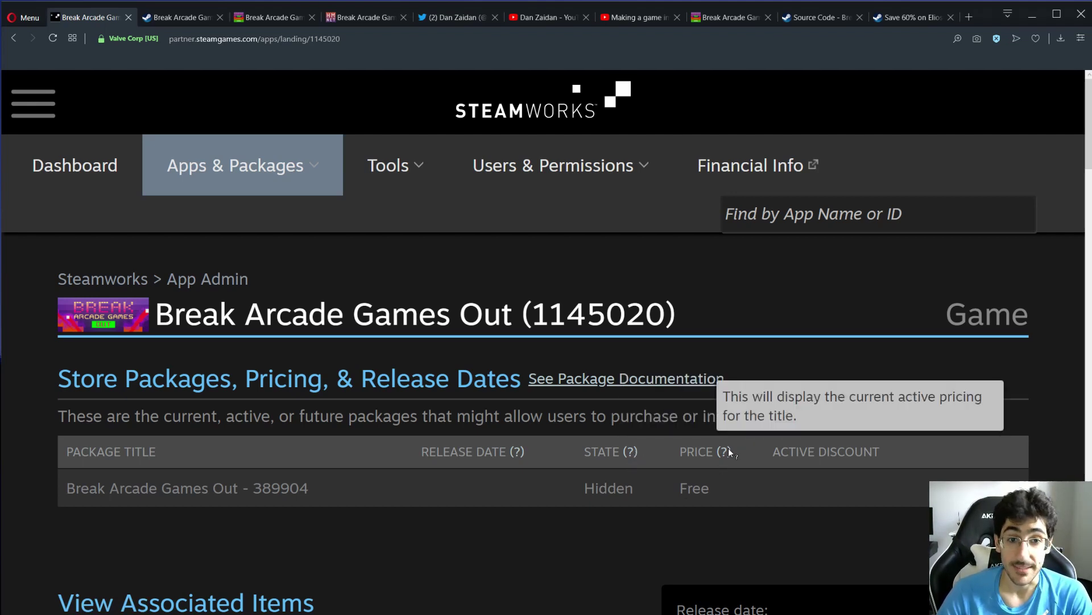
scroll(596, 471, "down", 4)
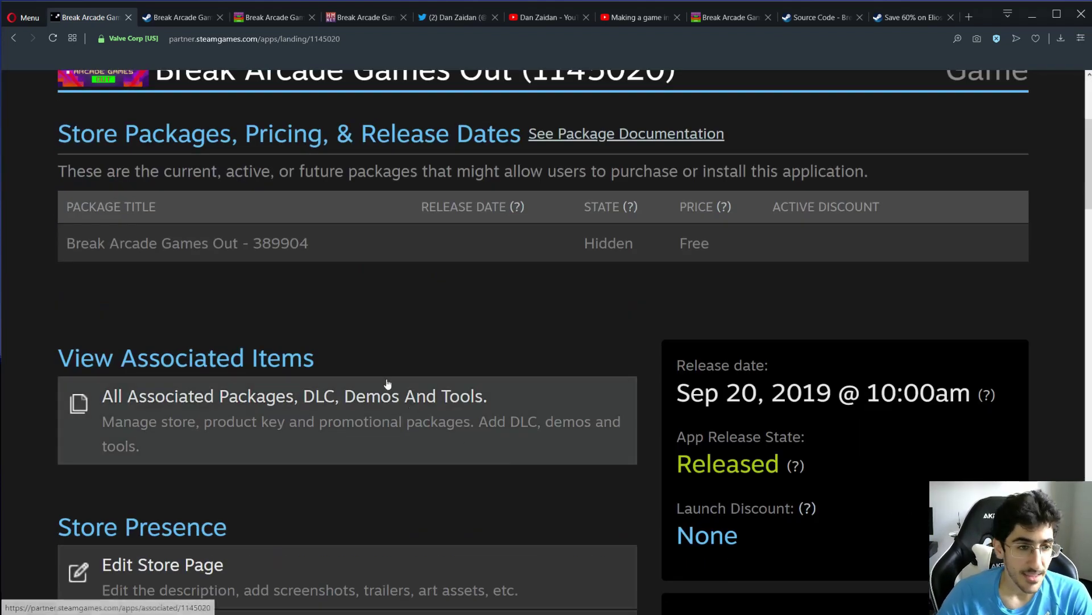
mouse_move(800, 468)
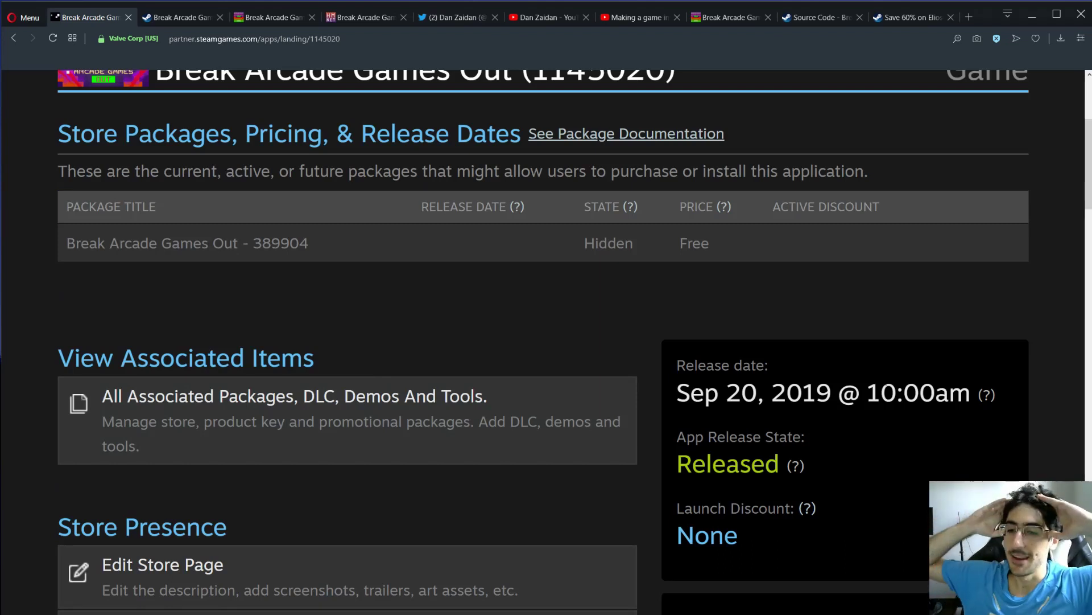
- View the 'Making a game in C from scratch' playlist on YouTube, then return to the channel home
left_click(541, 18)
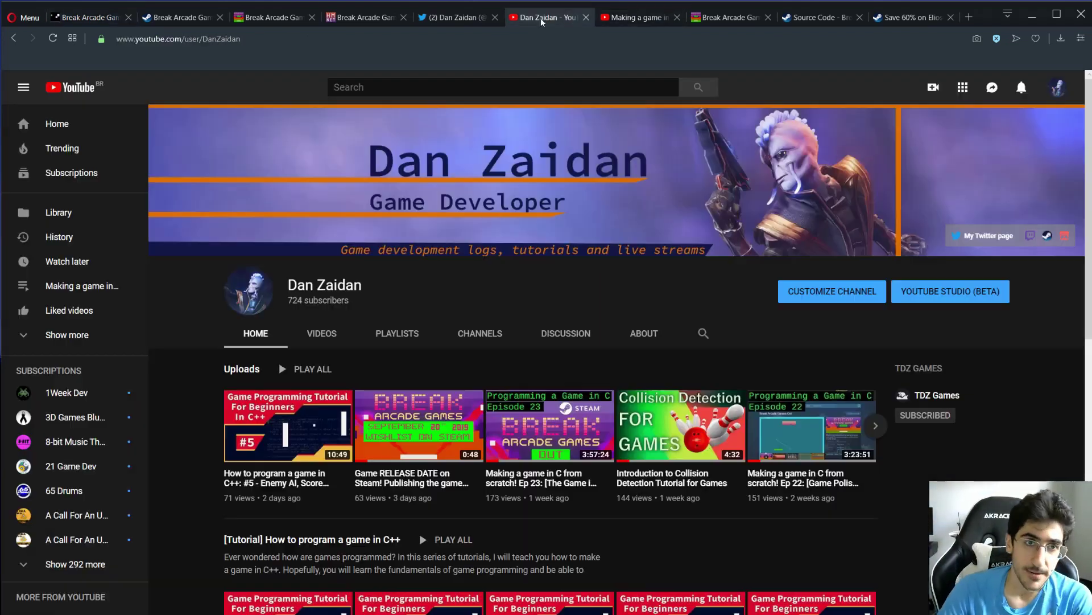
scroll(358, 338, "down", 4)
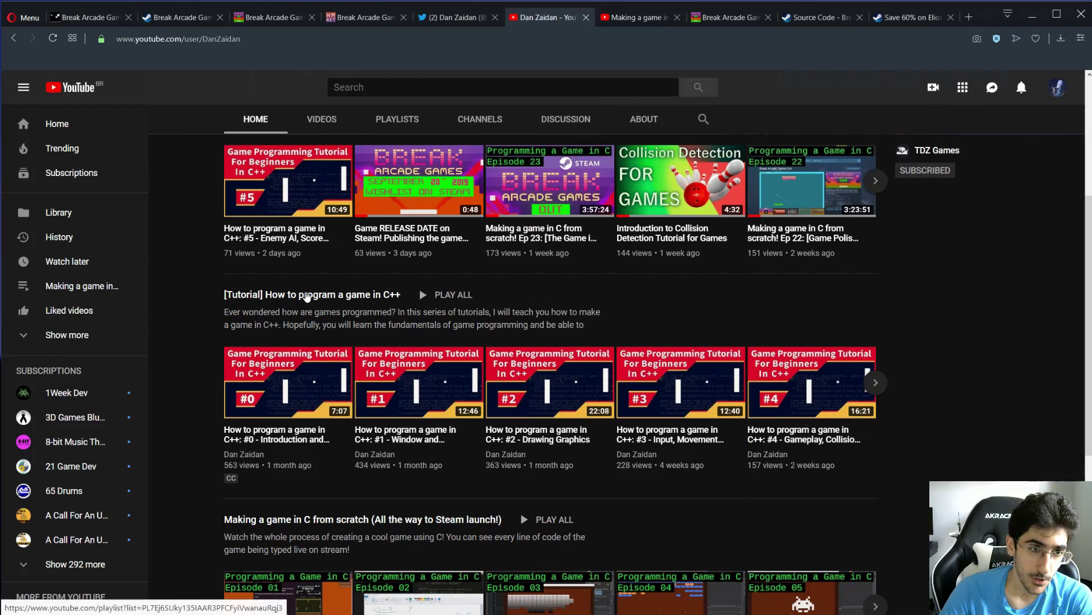
left_click(318, 520)
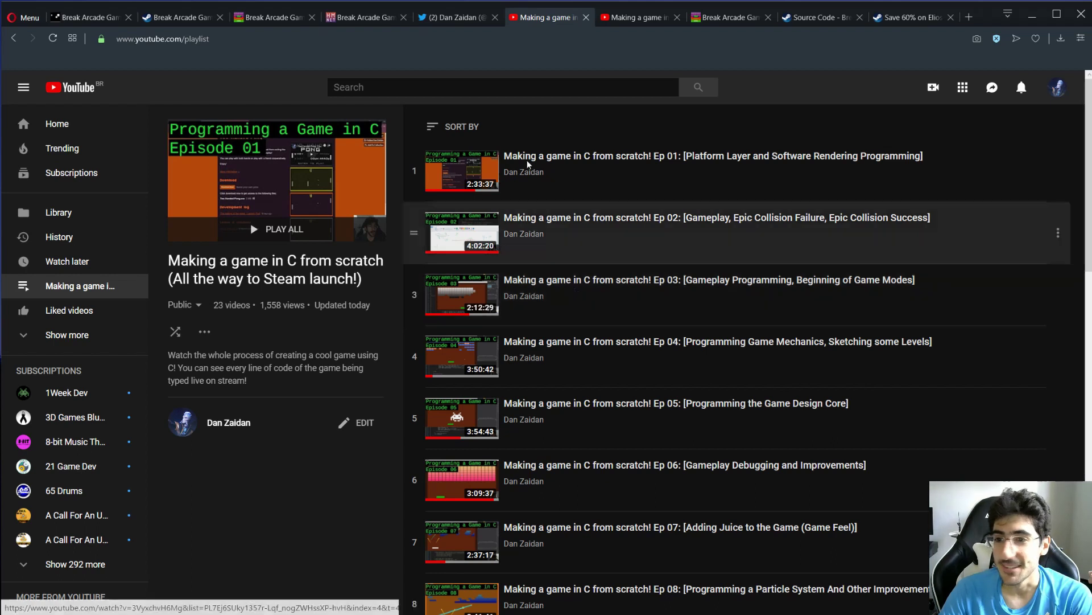
left_click(14, 38)
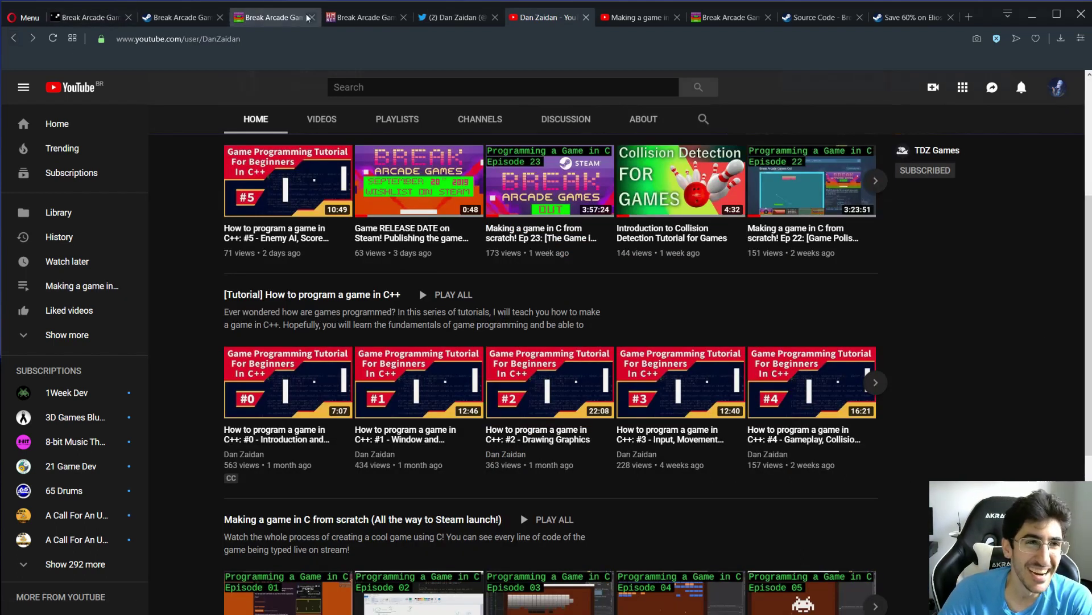
- Return to the Break Arcade Games Out store page and review the In Library banner and Play Game box
left_click(178, 17)
scroll(432, 285, "down", 10)
scroll(298, 415, "down", 6)
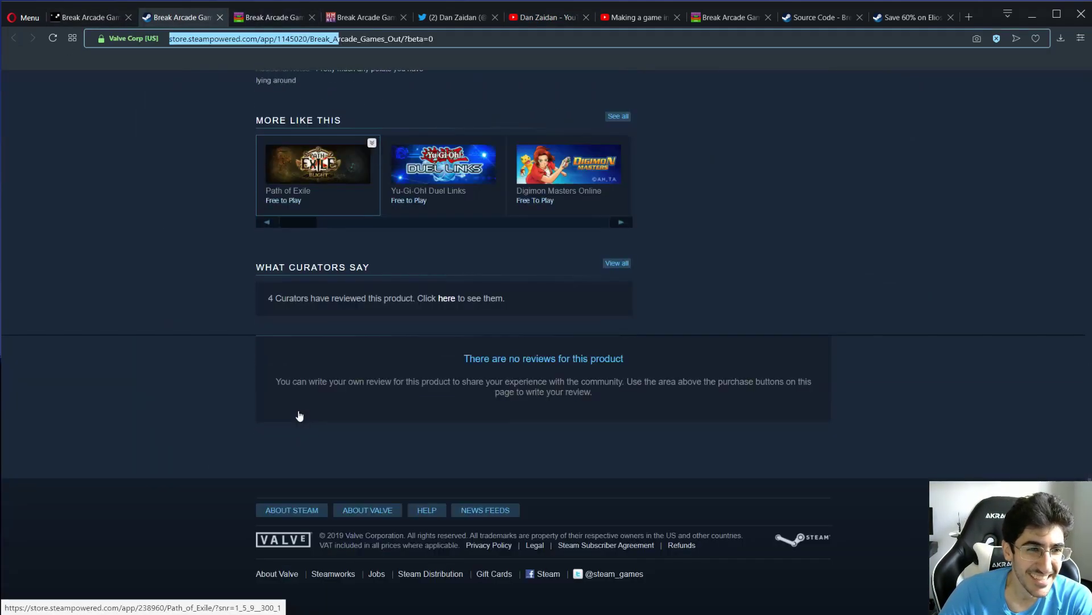
scroll(305, 415, "up", 8)
left_click_drag(320, 410, 237, 412)
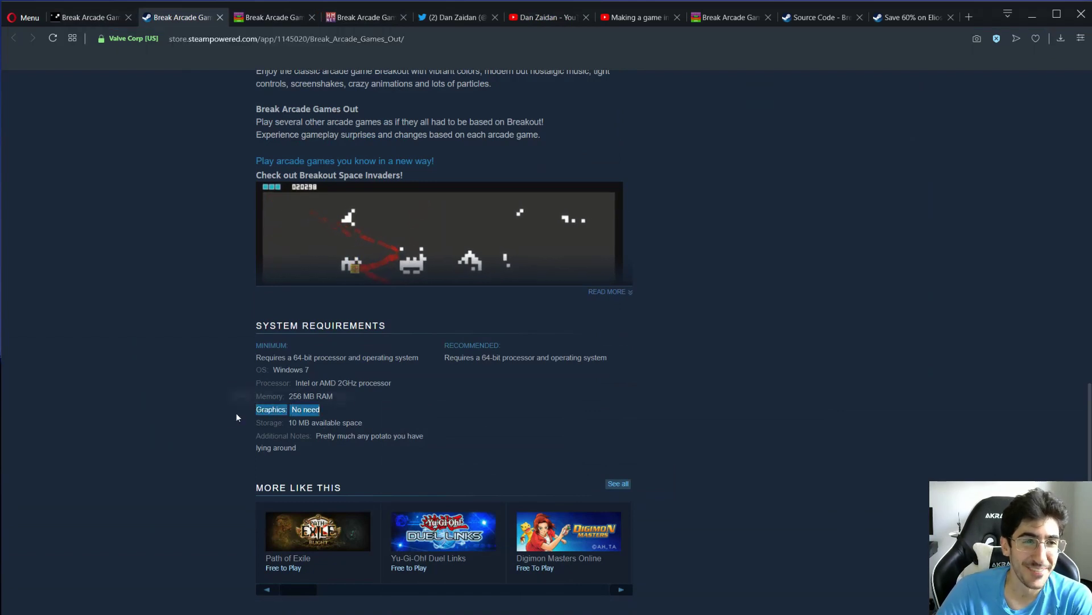
left_click(227, 415)
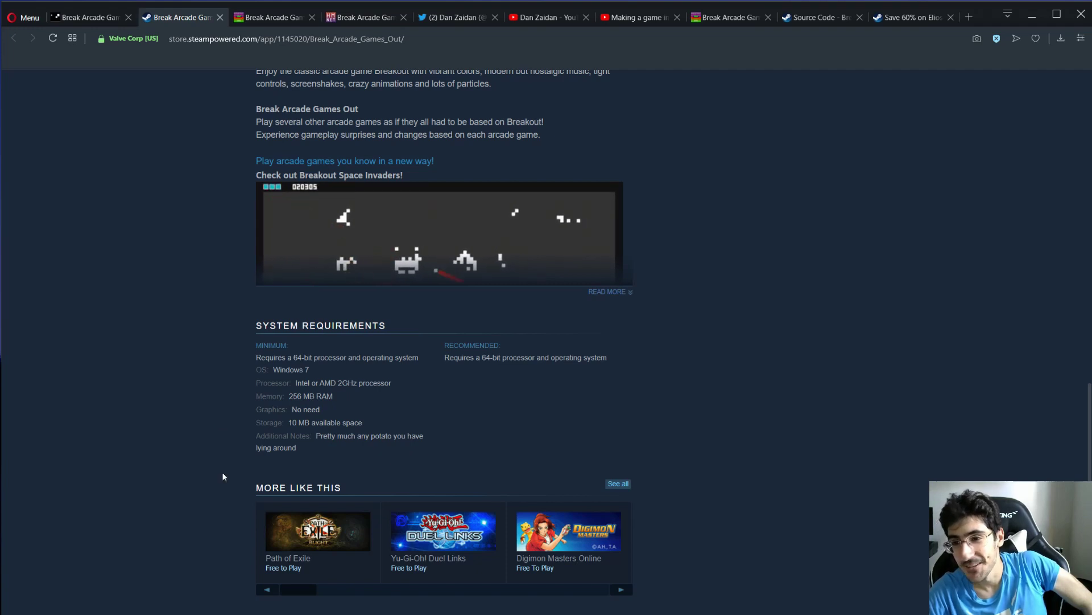
scroll(190, 390, "up", 20)
scroll(186, 282, "down", 6)
scroll(187, 309, "down", 2)
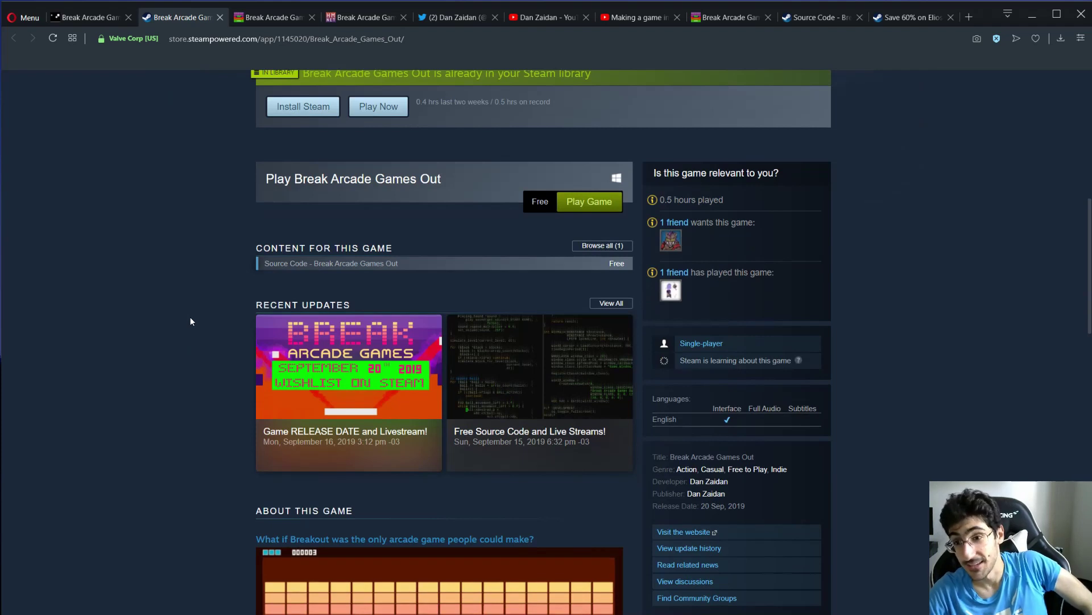
scroll(191, 317, "up", 1)
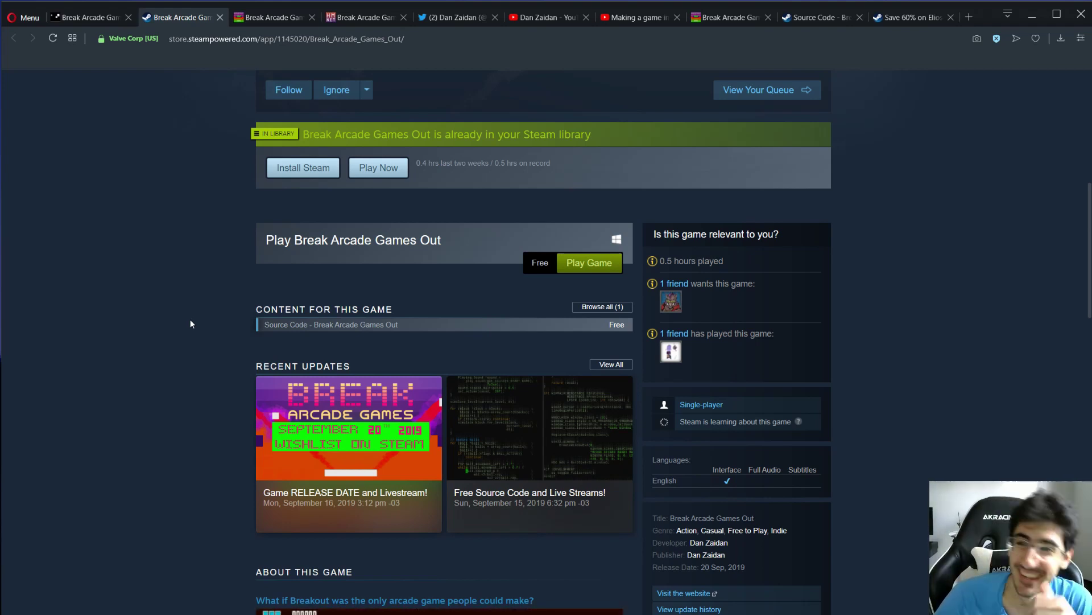
- Check the Released, Sep 20, 2019 @ 10:00am status, then browse the store, itch.io and Handmade Network pages
left_click(88, 17)
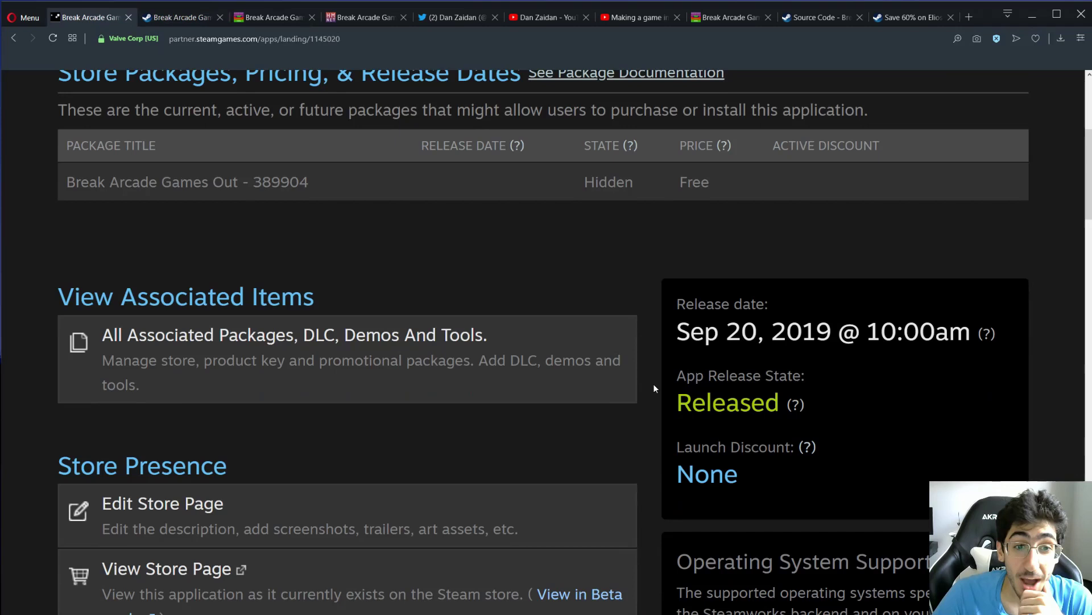
mouse_move(808, 450)
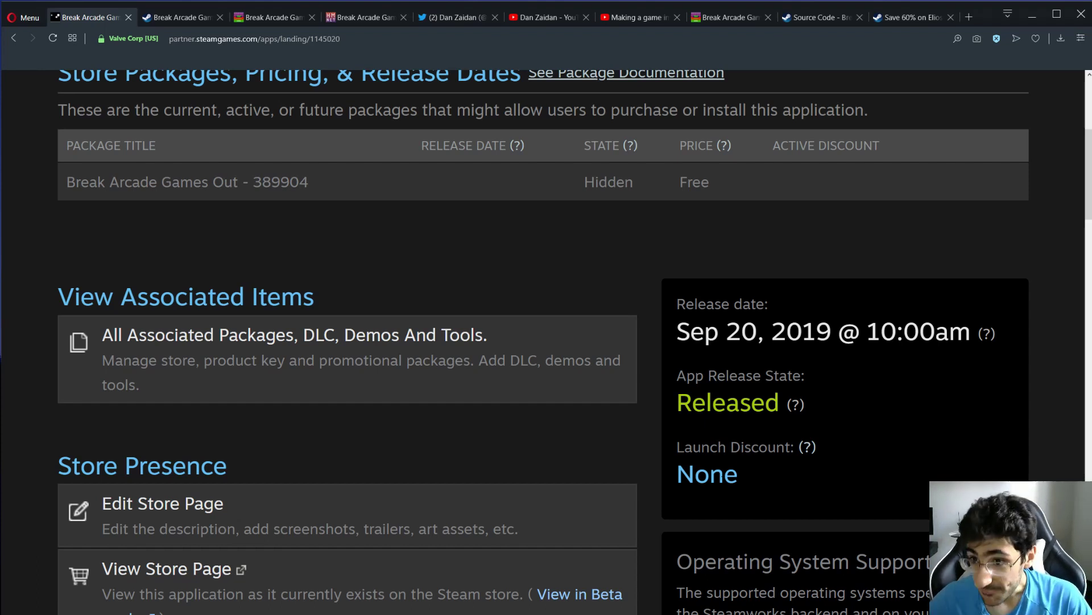
left_click(276, 17)
left_click(182, 18)
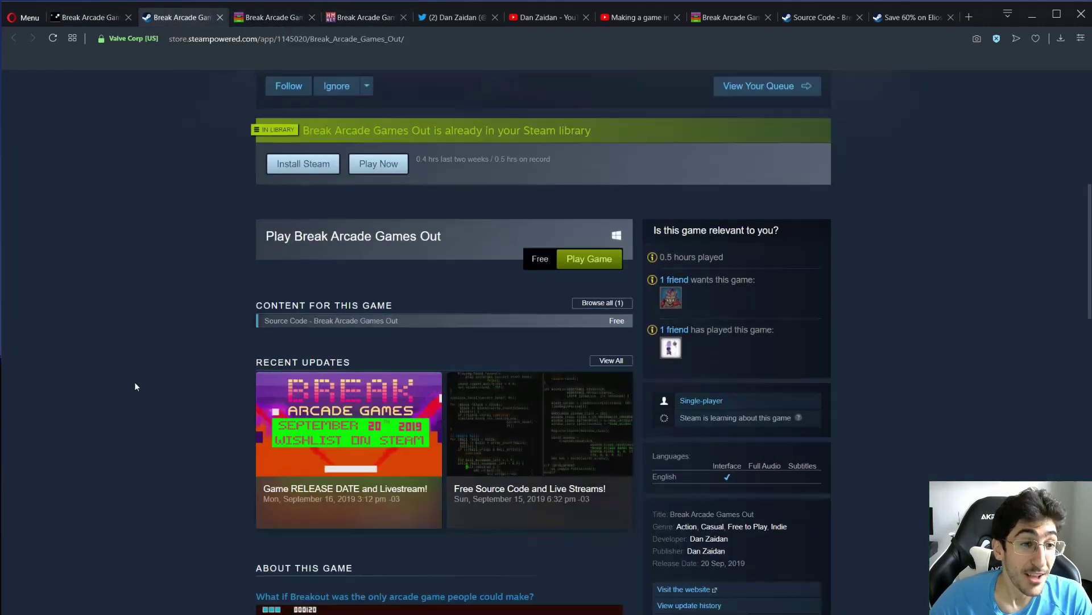
scroll(137, 370, "down", 20)
scroll(128, 501, "up", 6)
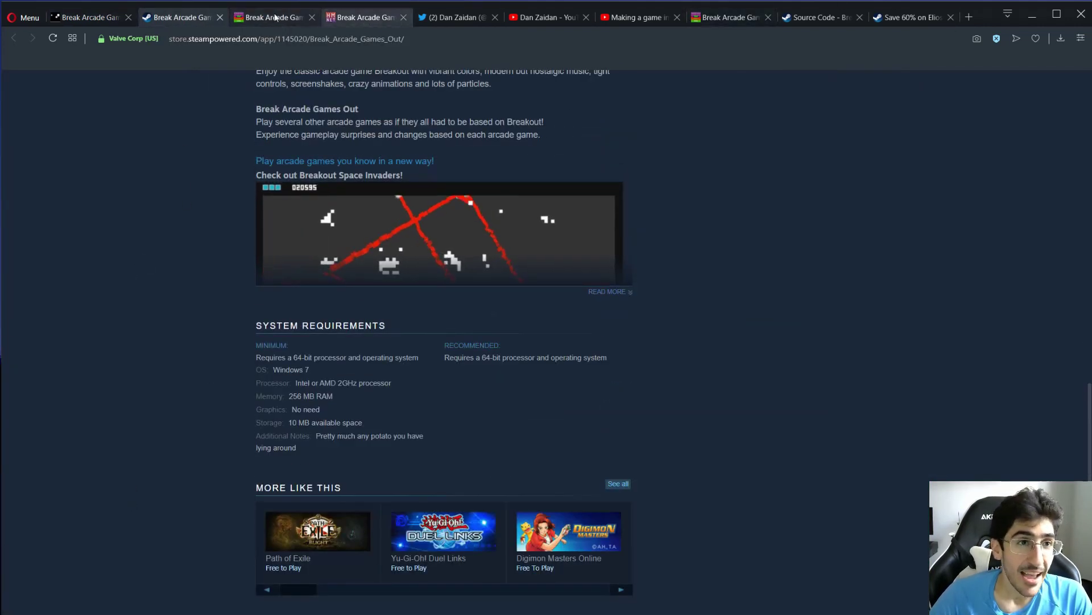
left_click(273, 18)
left_click(367, 15)
- Open the All the Development Livestreams thread's 2 comments and highlight the hardware-acceleration question
scroll(324, 455, "down", 15)
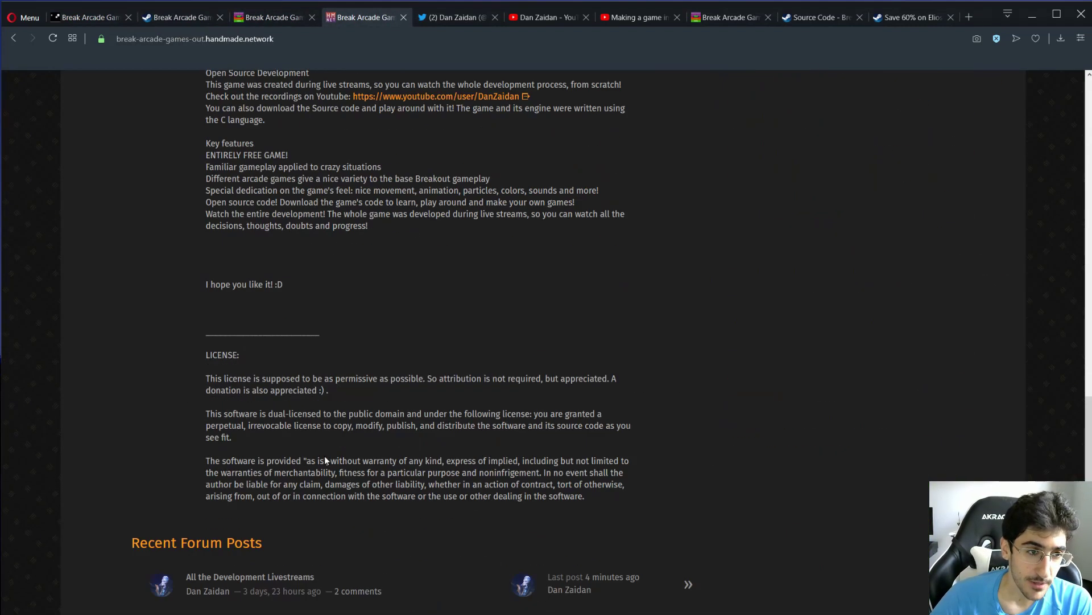
left_click(350, 449)
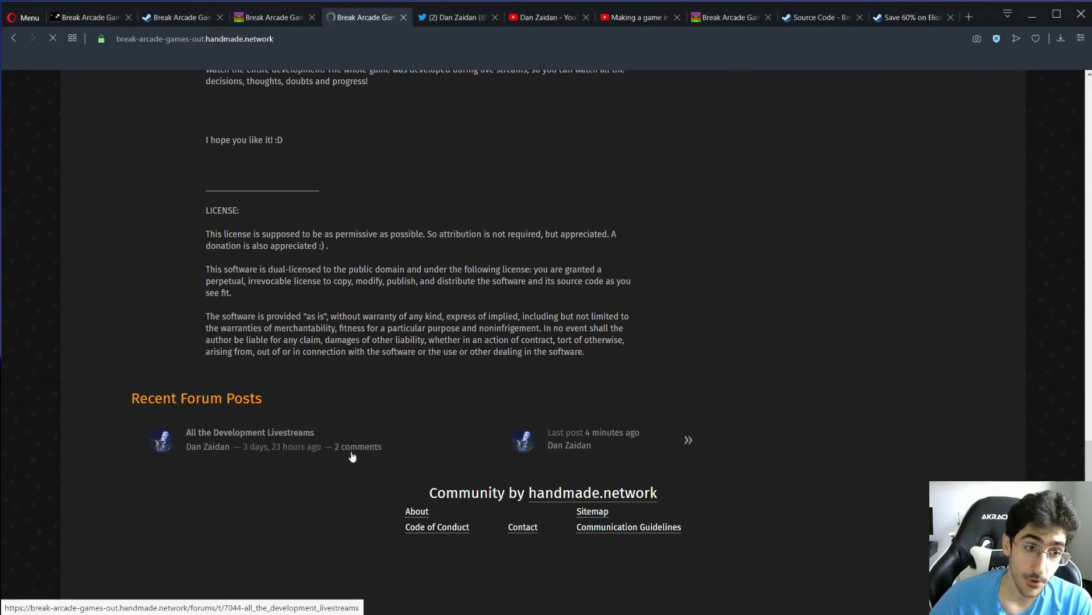
scroll(230, 289, "down", 20)
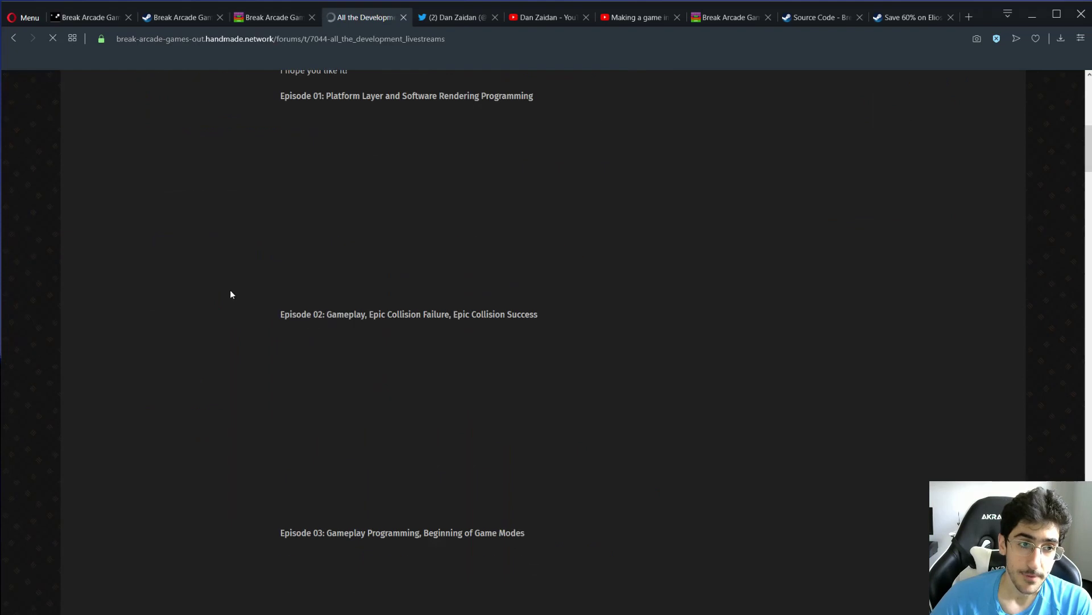
scroll(193, 558, "down", 10)
scroll(327, 358, "up", 2)
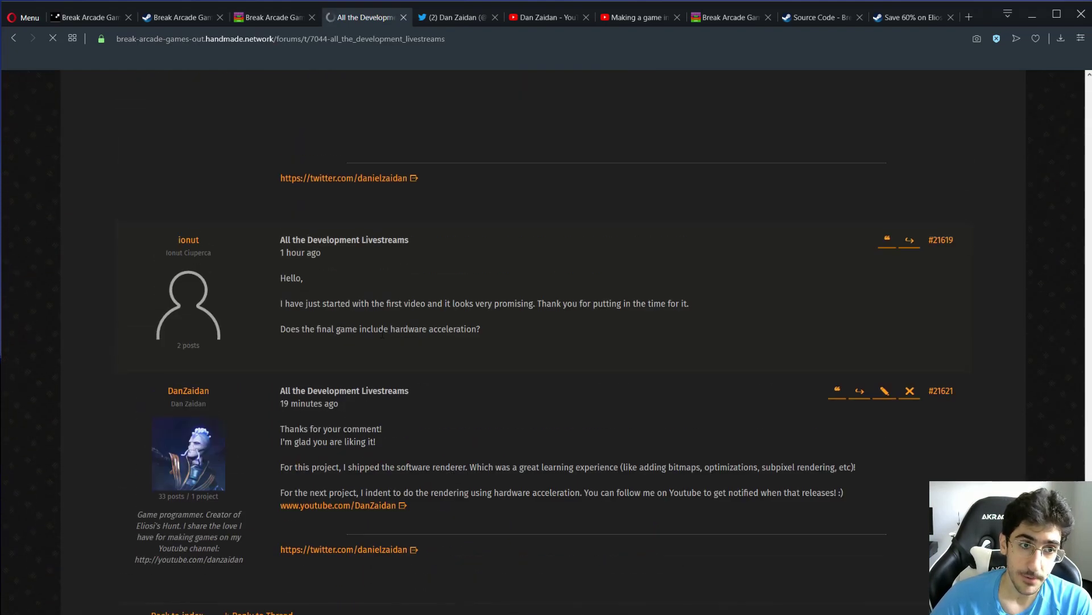
left_click_drag(454, 329, 280, 316)
left_click_drag(346, 327, 312, 327)
left_click(507, 397)
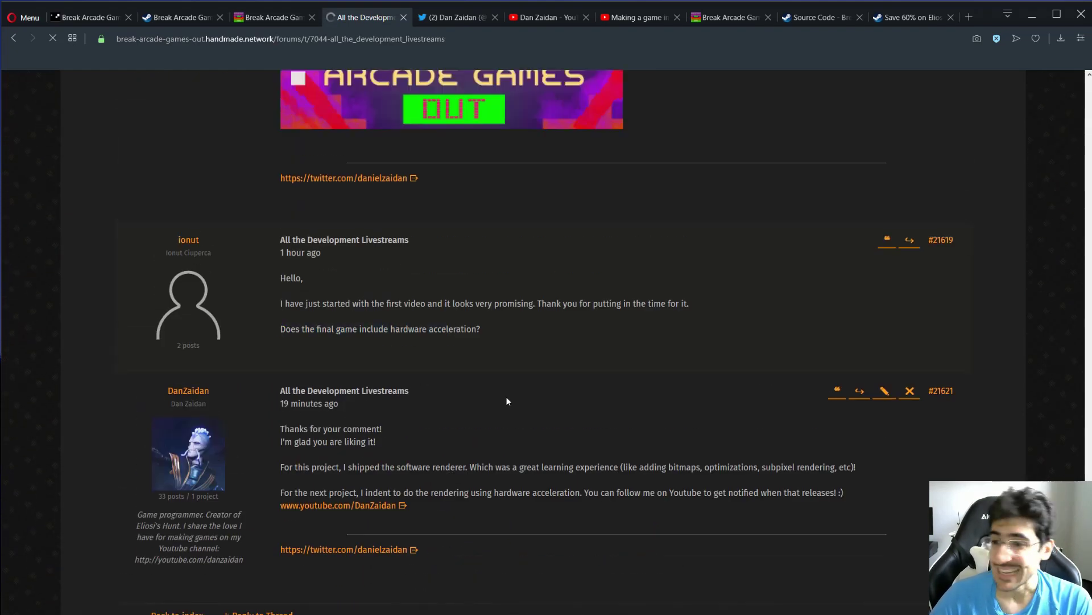
- Back on the Steam store page, highlight the No need graphics requirement and the additional notes
left_click(174, 23)
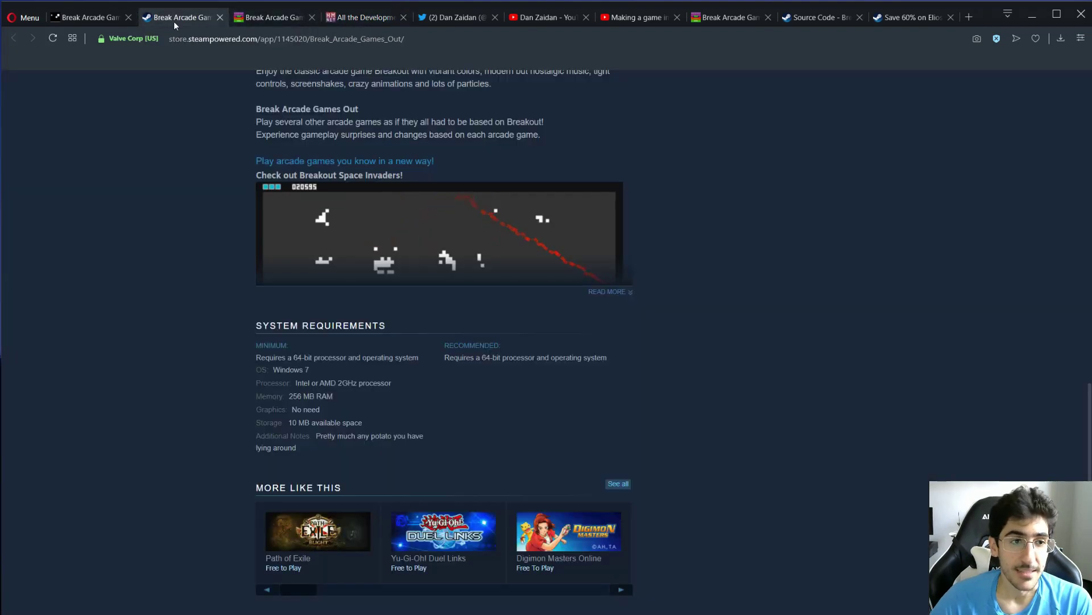
left_click_drag(320, 410, 291, 410)
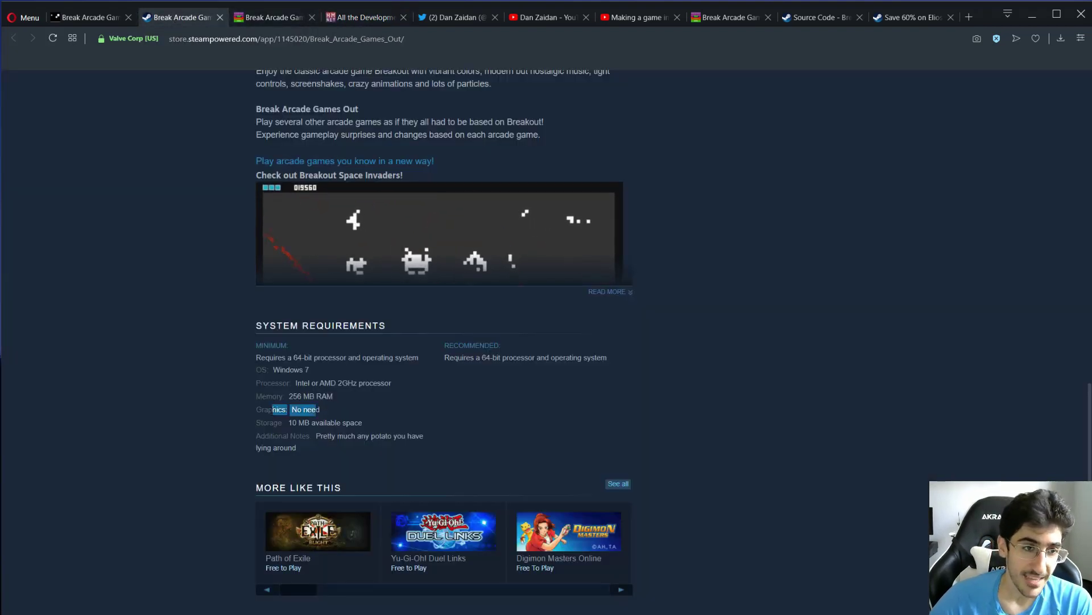
left_click(167, 455)
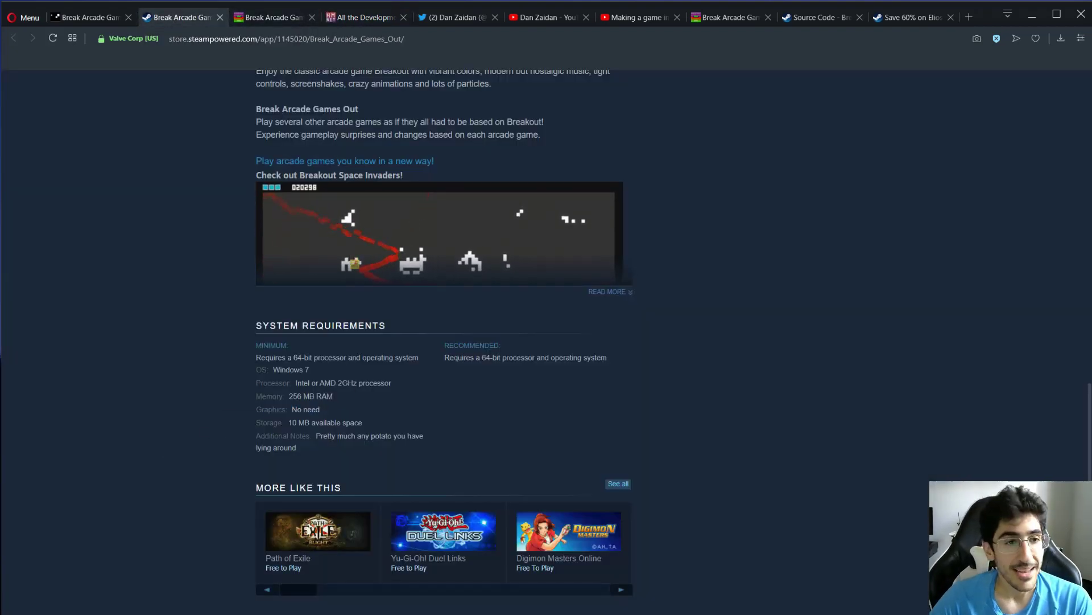
left_click_drag(330, 436, 415, 436)
left_click(397, 453)
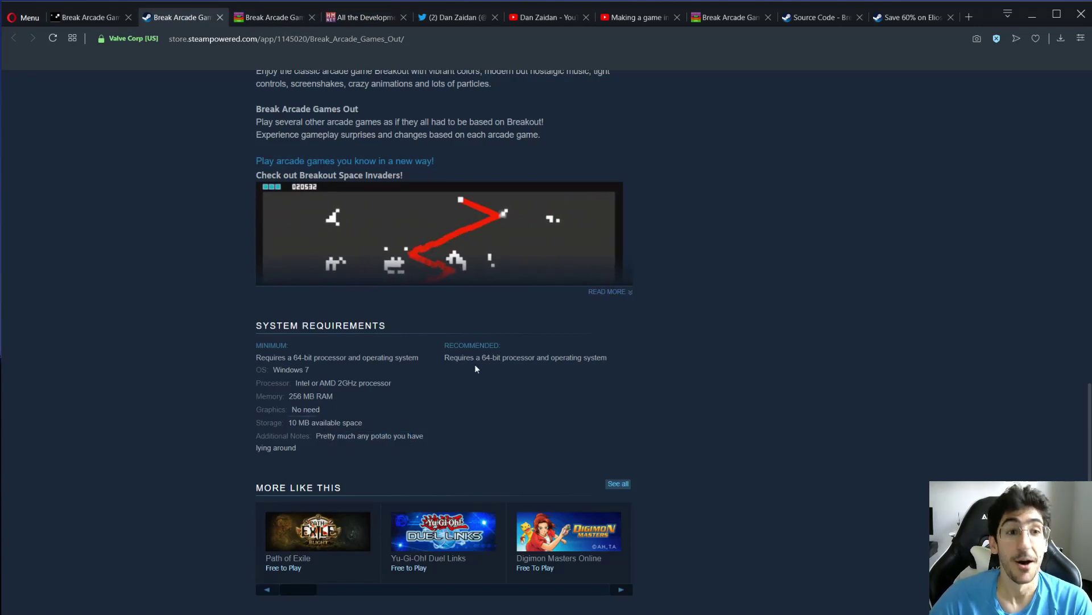
- Highlight the 64-bit recommended requirement and the 10 MB storage requirement
left_click_drag(476, 357, 500, 357)
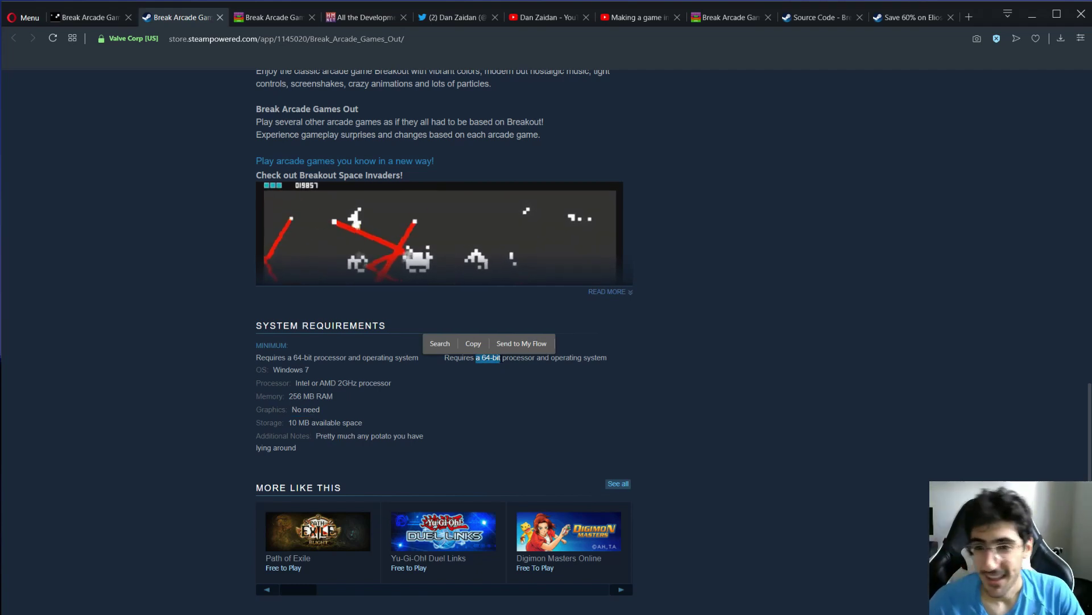
left_click(494, 394)
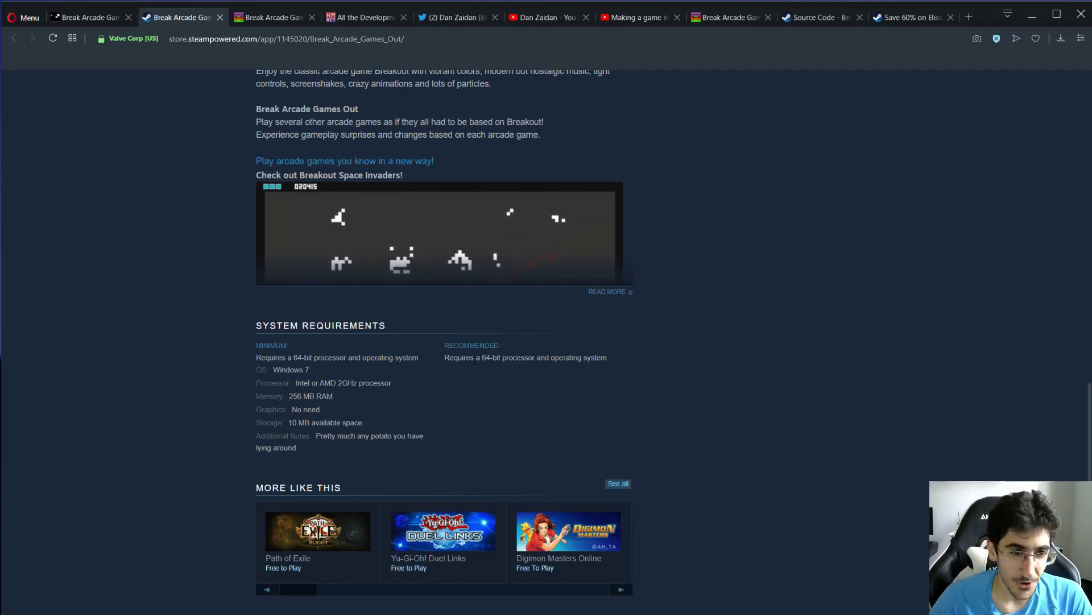
left_click_drag(481, 359, 507, 358)
left_click(496, 408)
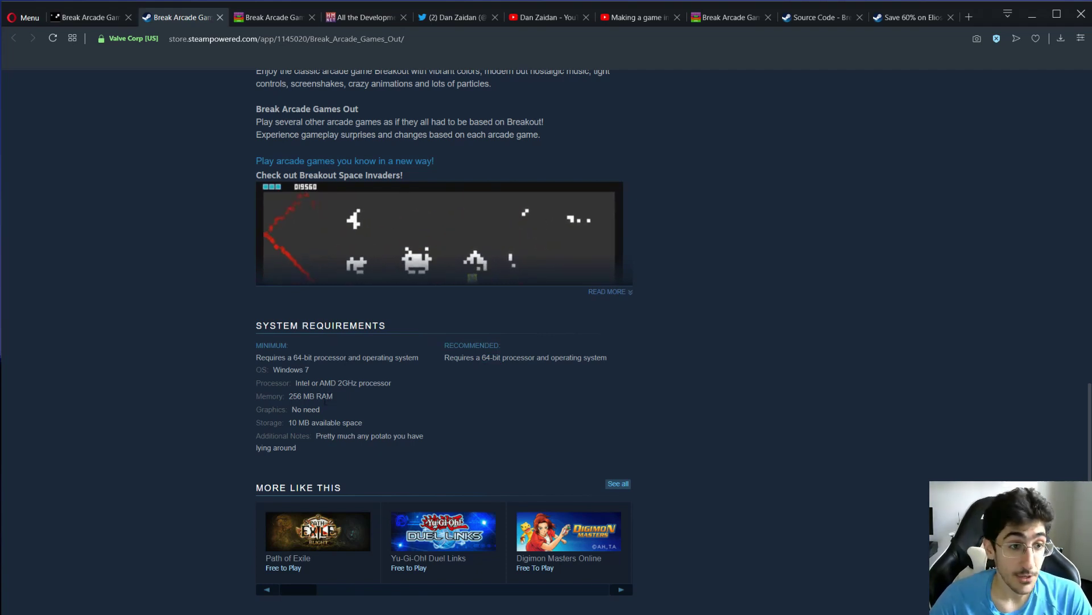
left_click_drag(288, 423, 310, 423)
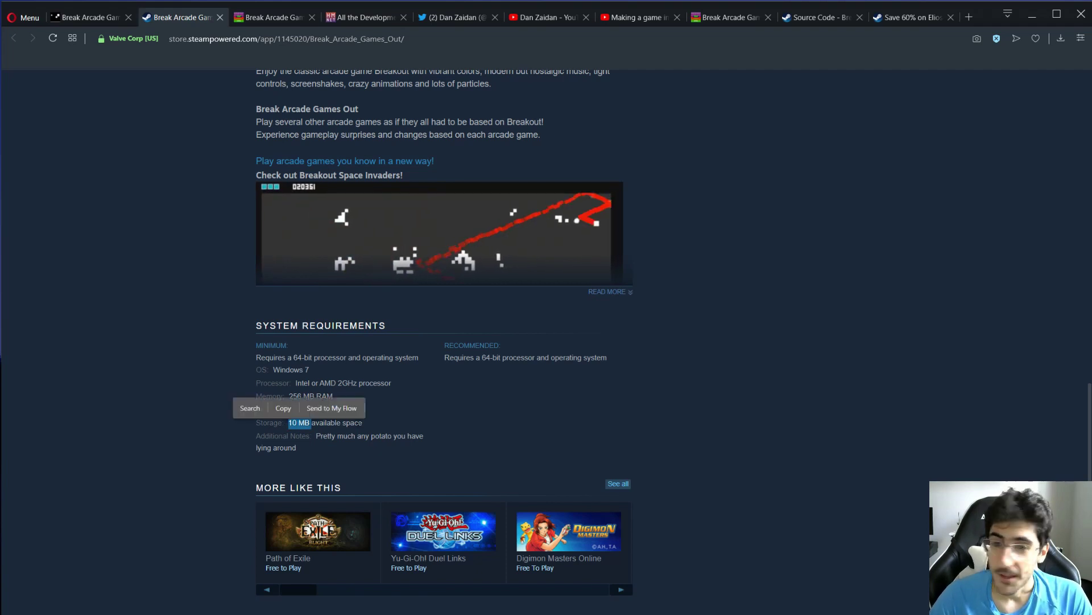
left_click(388, 430)
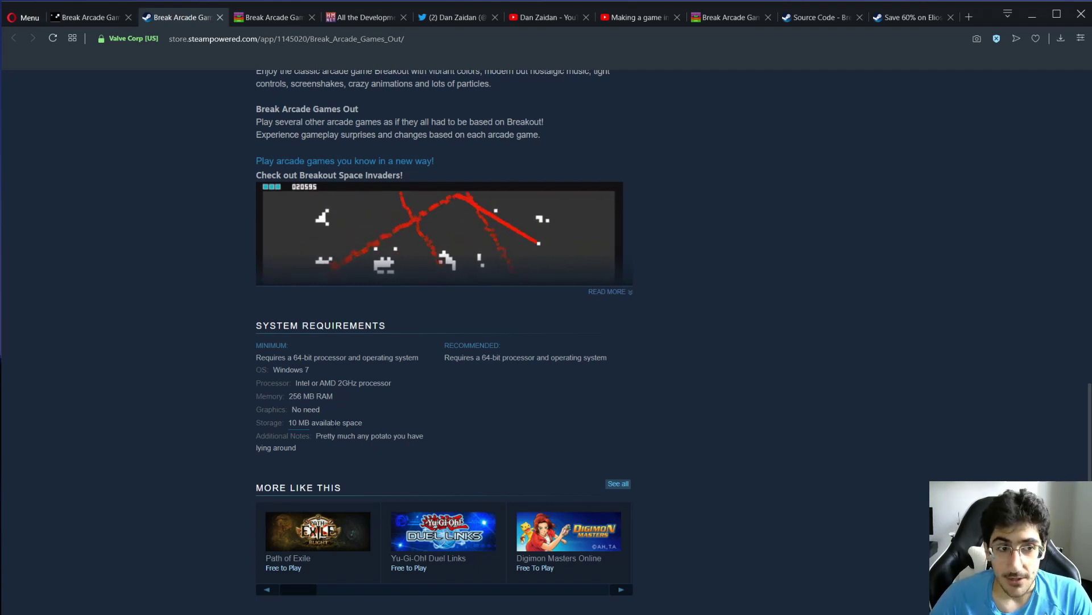
scroll(308, 431, "down", 1)
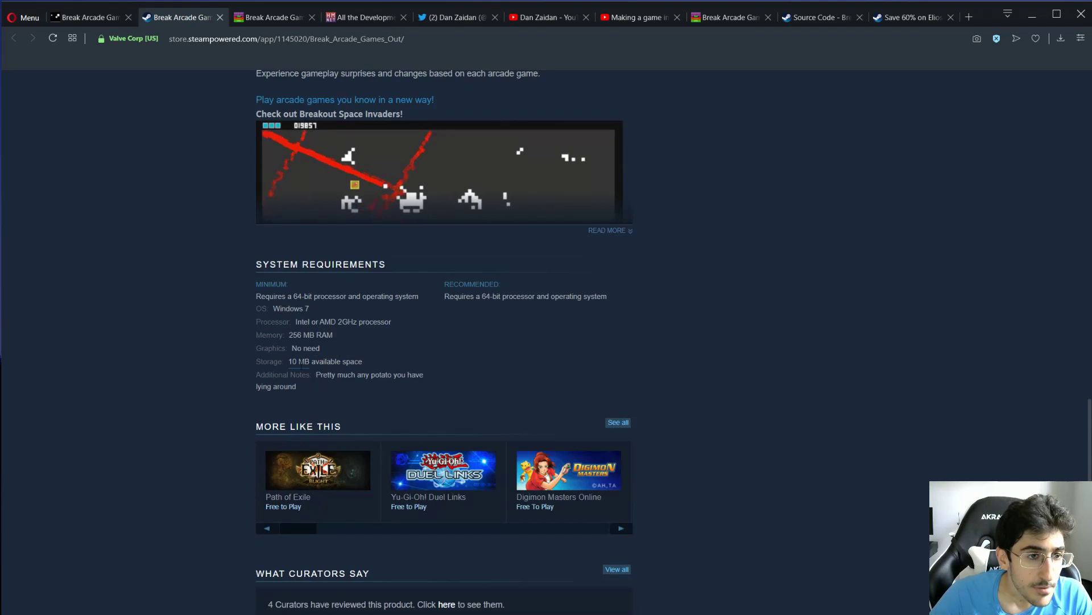
scroll(484, 432, "up", 1)
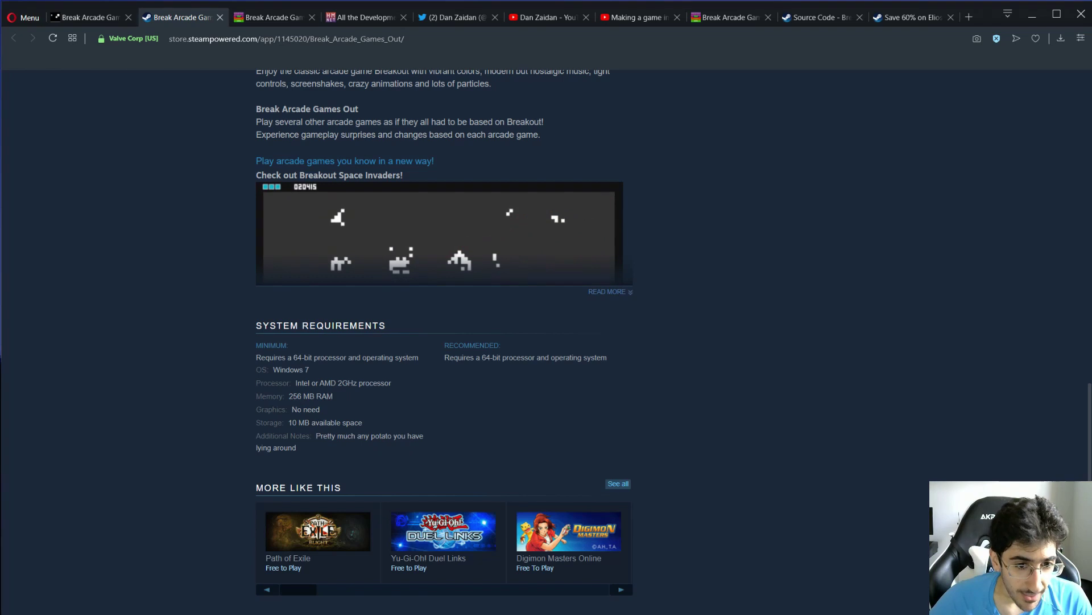
- In the game's data folder, view the properties of assets.pak
key("alt+Tab")
left_click(313, 443)
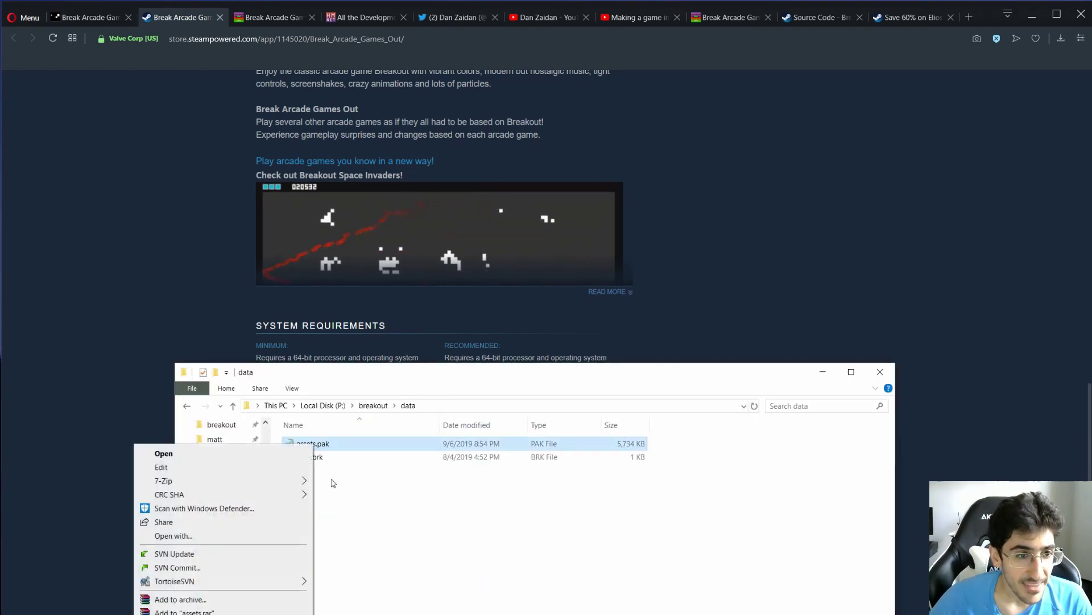
right_click(313, 445)
key("r")
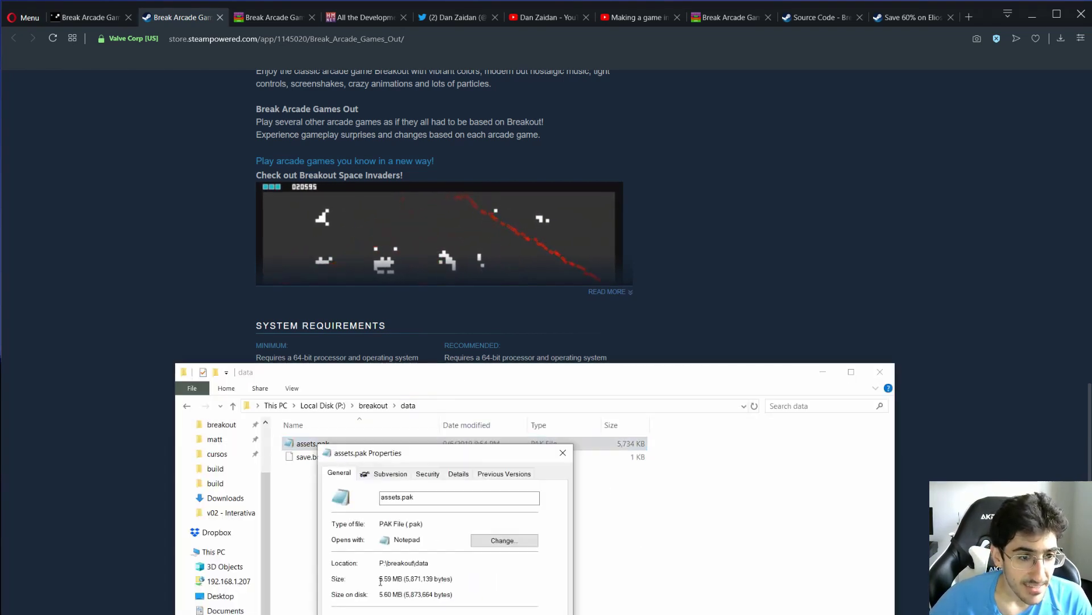
left_click(562, 453)
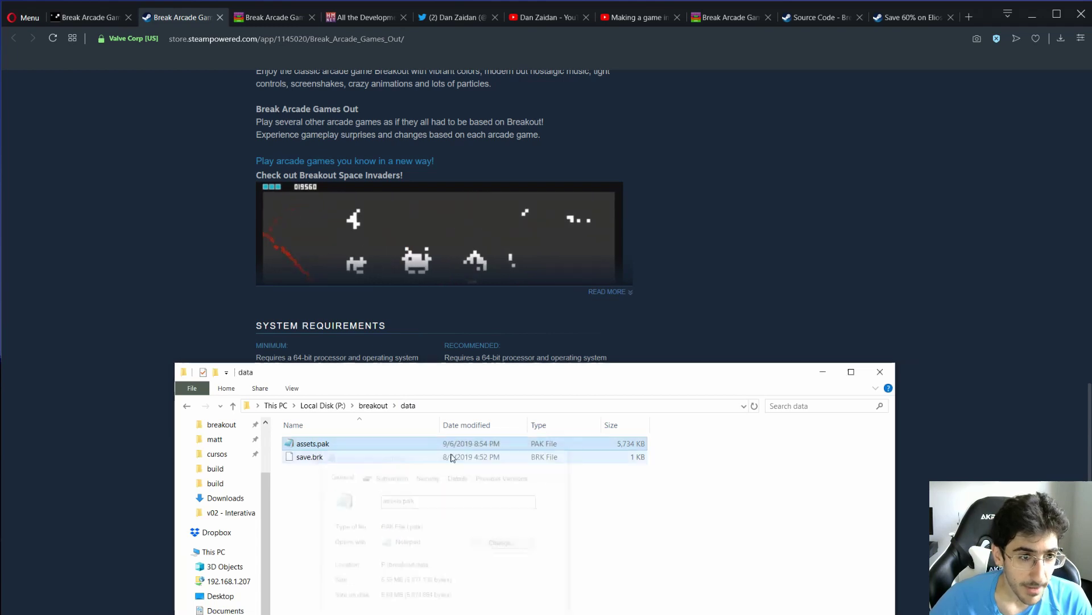
- Compress assets.pak into a trial assets.zip archive, then delete assets.zip
right_click(335, 444)
left_click(262, 597)
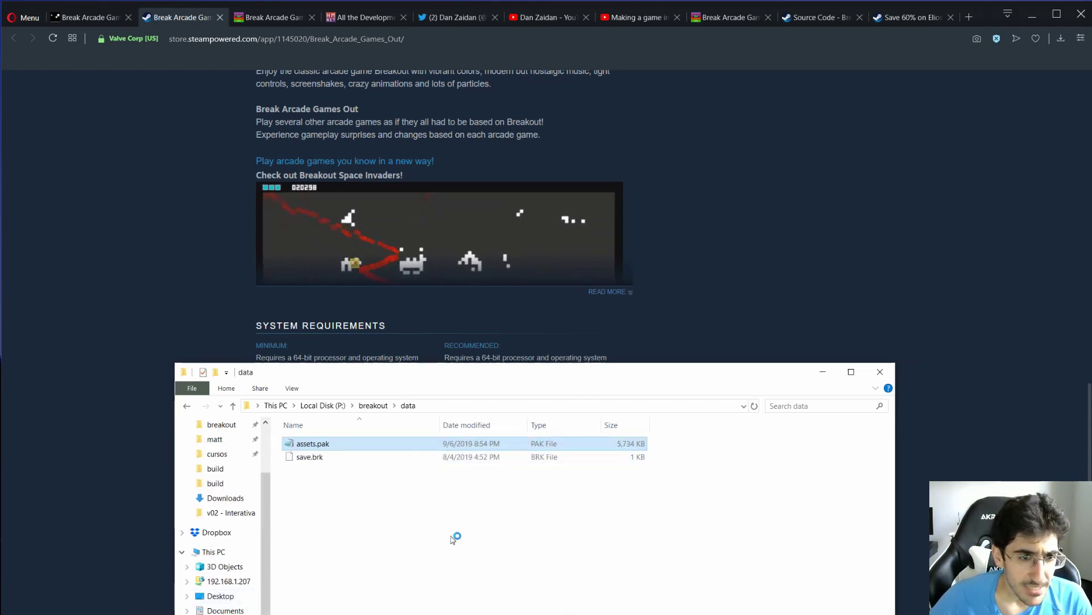
left_click(898, 517)
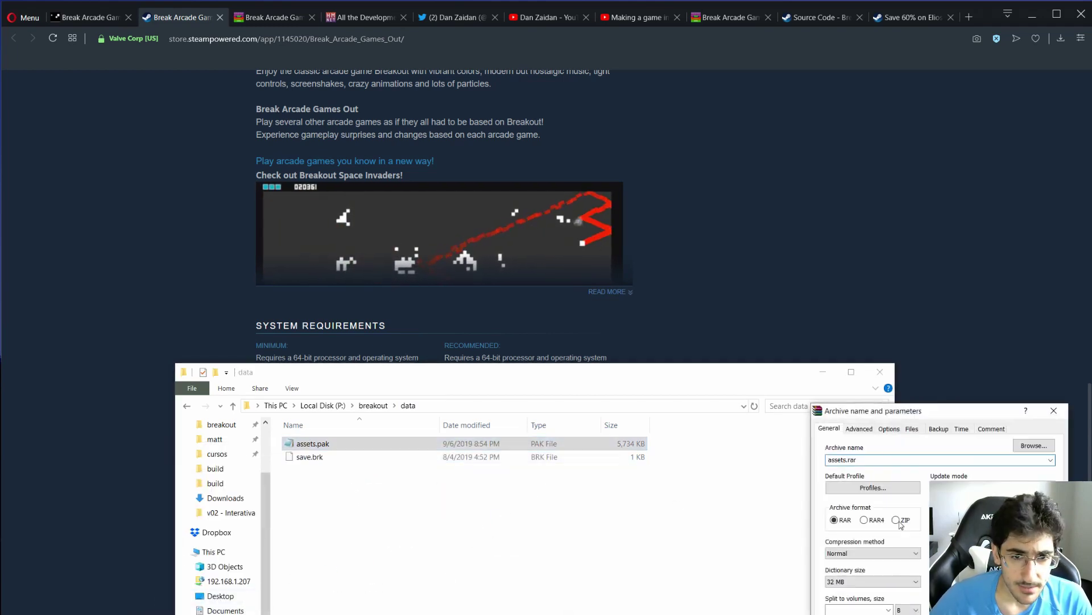
key("Return")
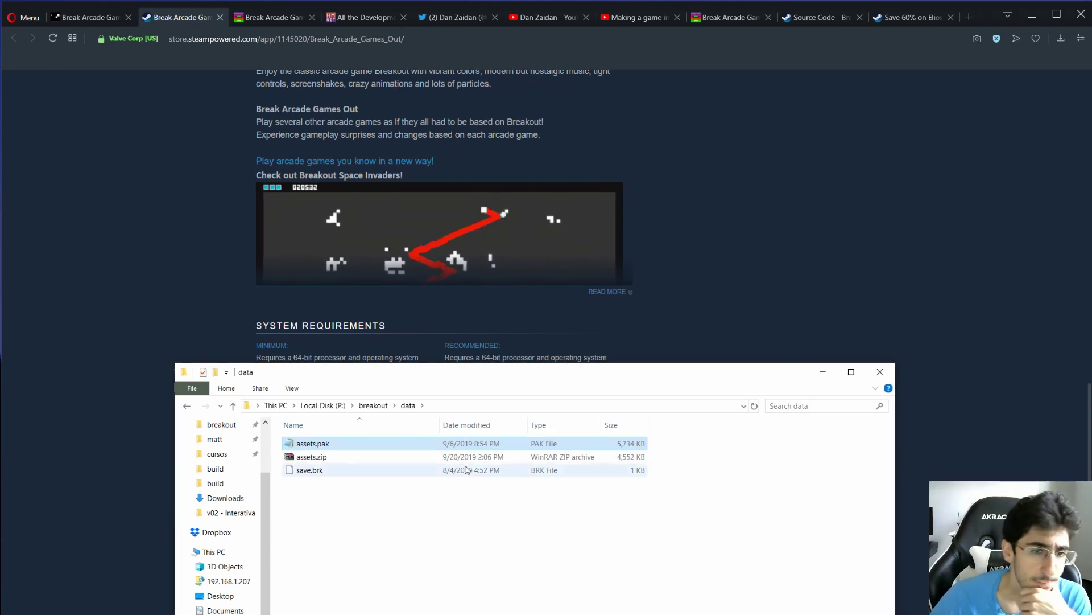
left_click(634, 458)
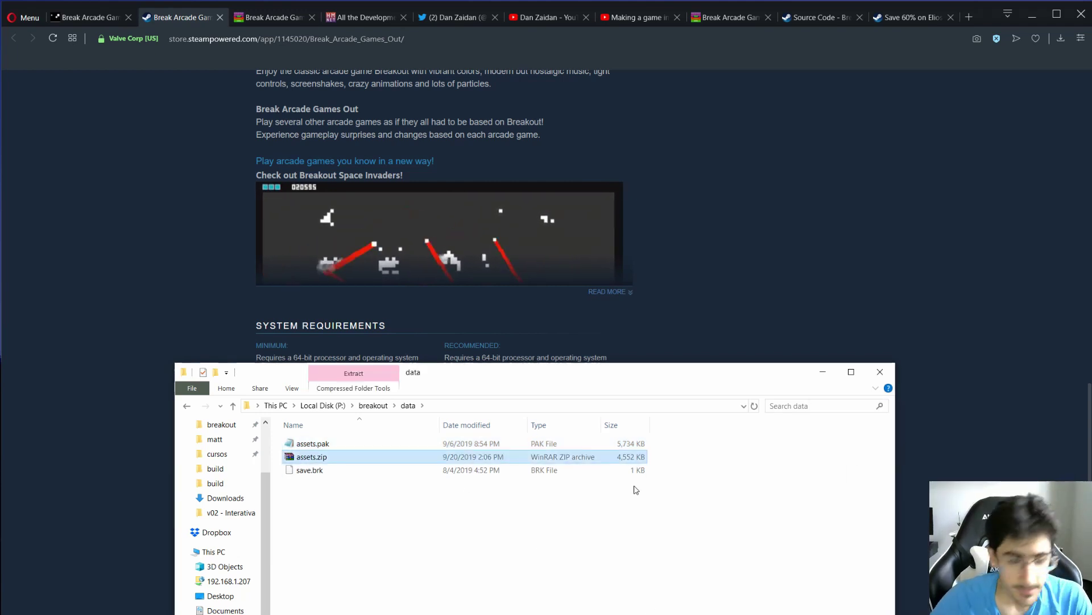
key("Delete")
- Minimize the folder, open the Steamworks dashboard, then switch to the Eliosi's Hunt store page
left_click(822, 371)
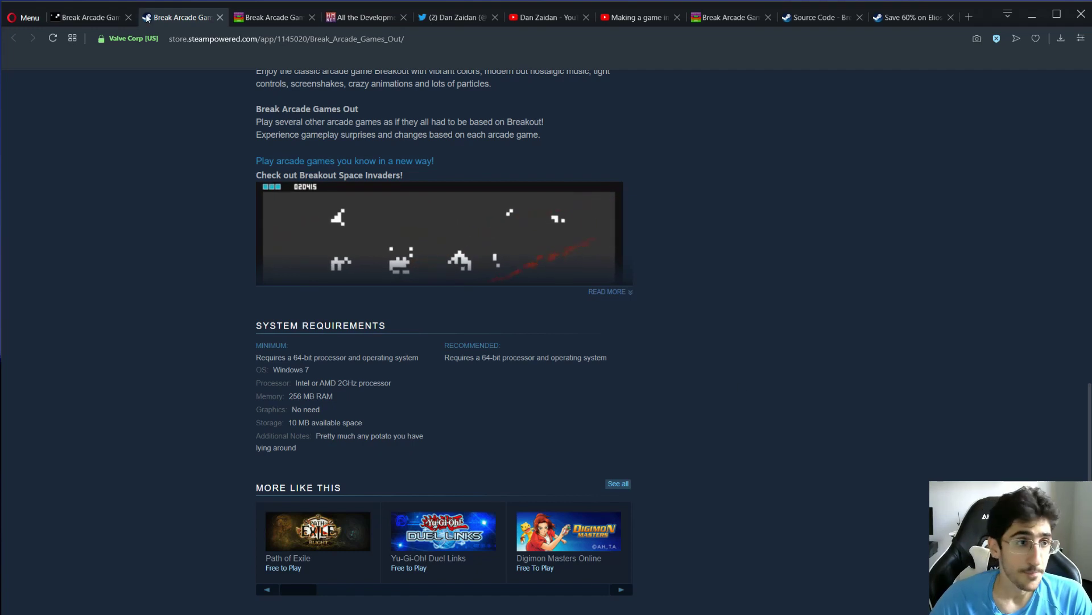
left_click(86, 19)
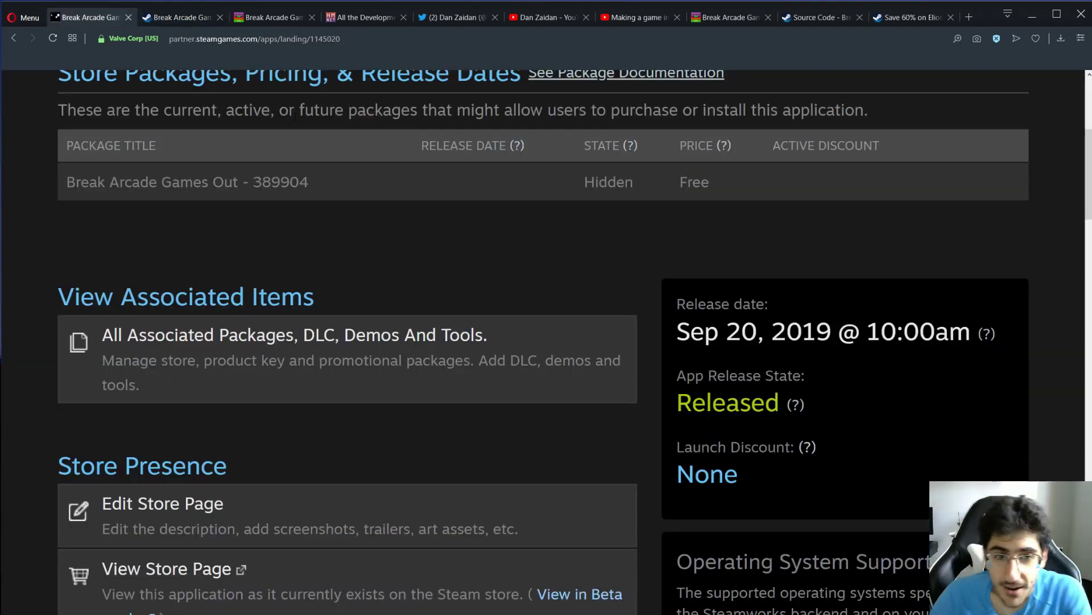
scroll(569, 370, "up", 5)
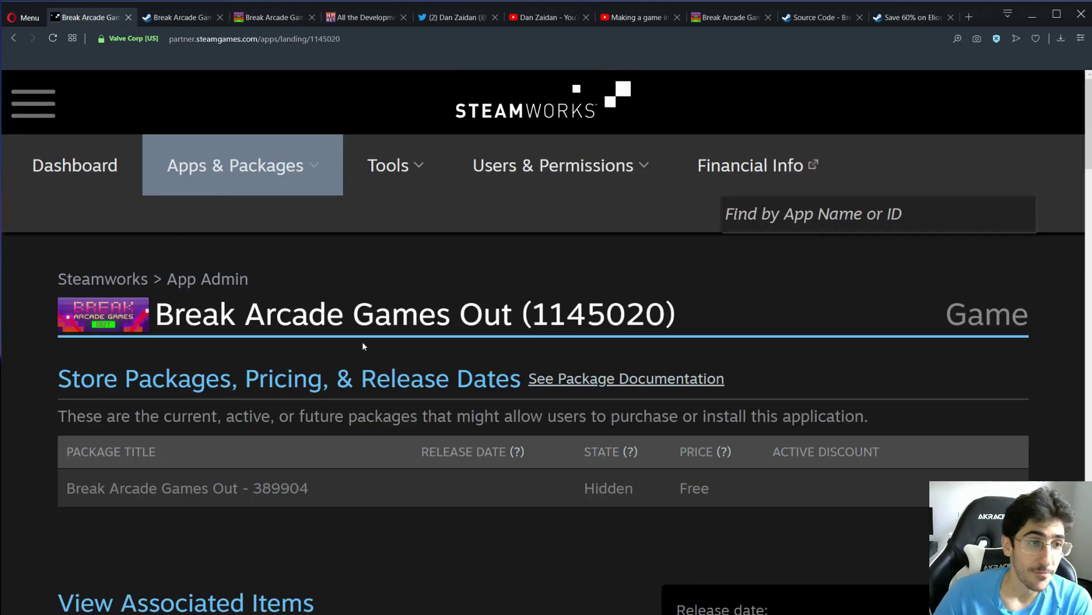
left_click(98, 176)
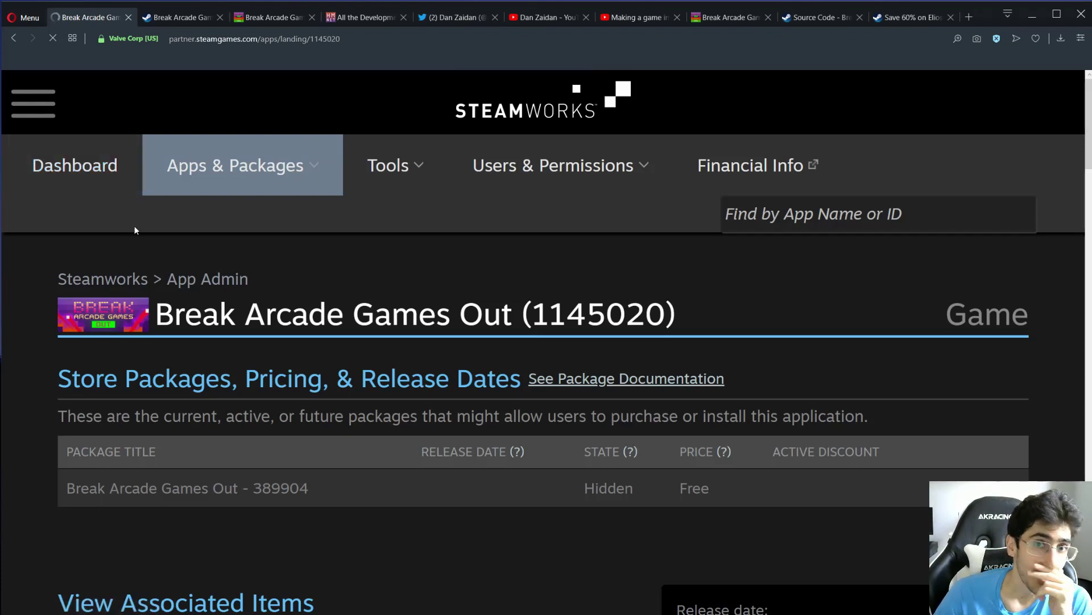
key("ctrl+Tab")
scroll(289, 445, "down", 4)
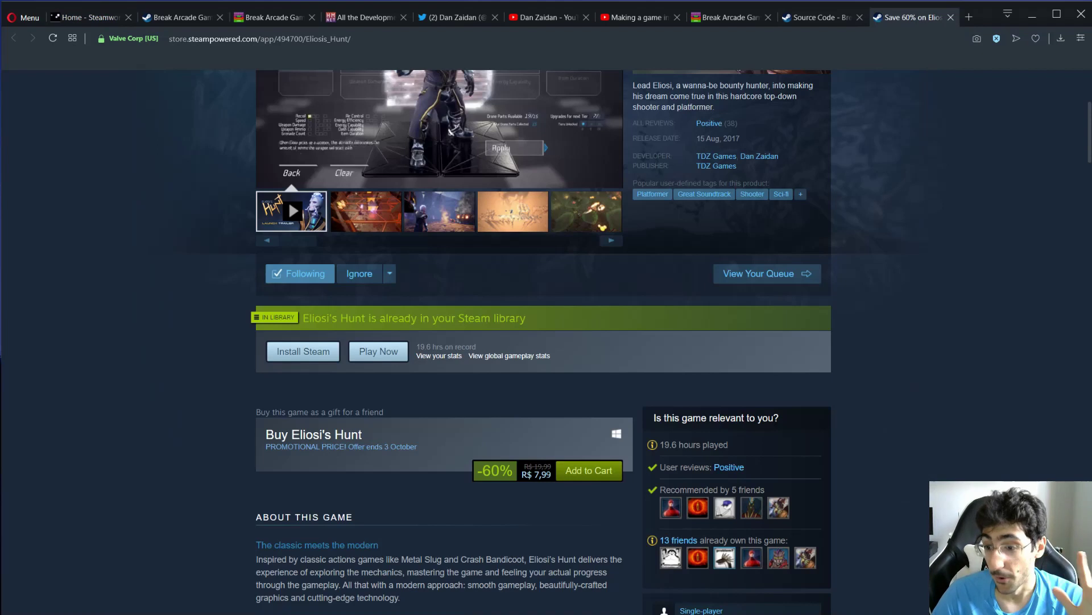
scroll(289, 200, "up", 1)
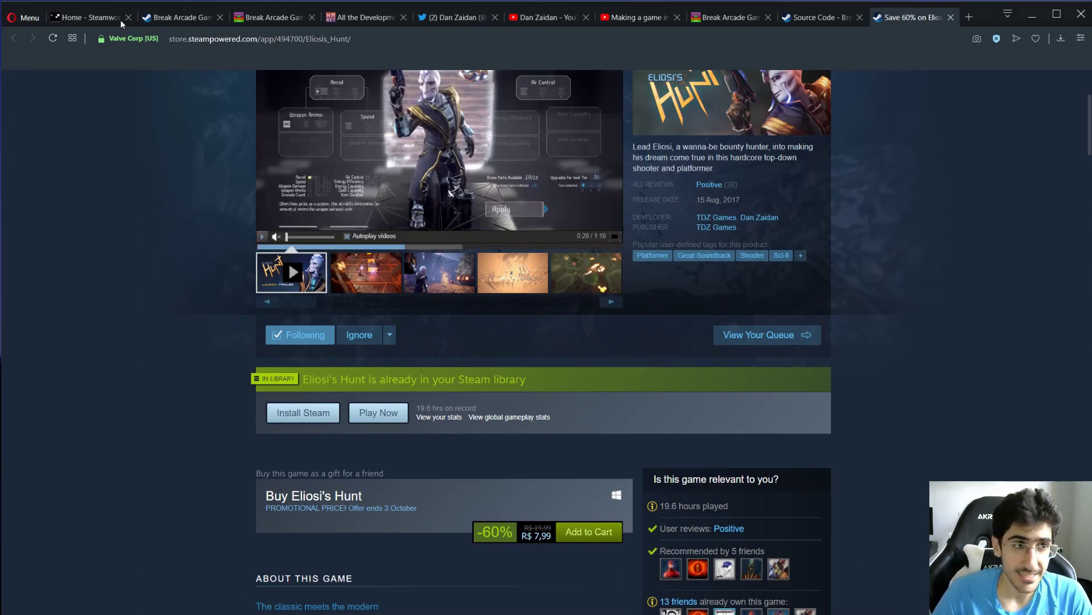
- Return to the Steamworks dashboard and review Recent Apps, where both games show Released
left_click(85, 17)
scroll(33, 326, "up", 3)
scroll(33, 328, "down", 10)
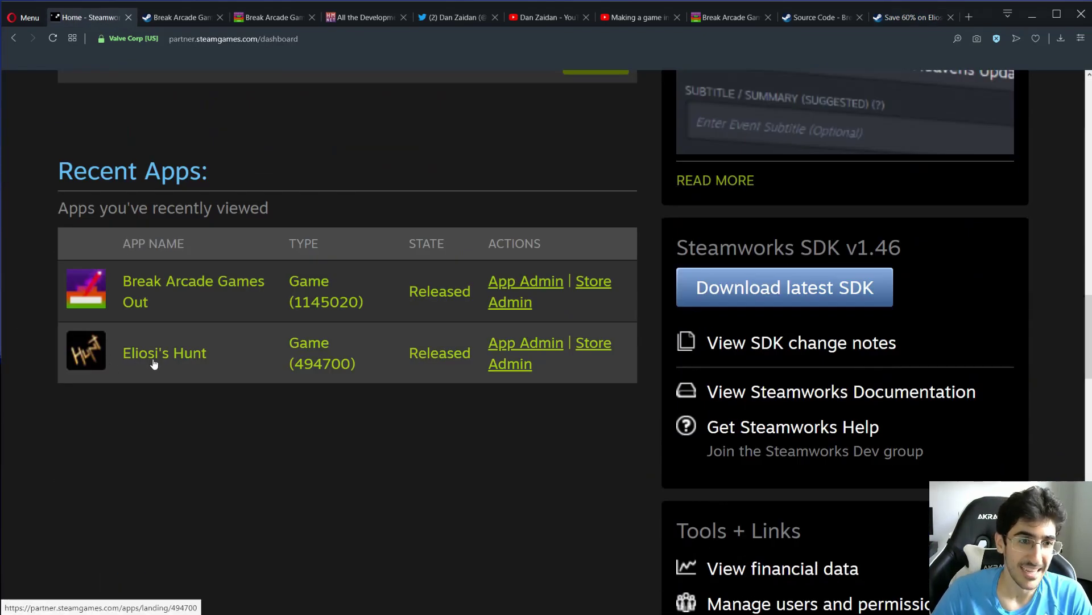
scroll(364, 359, "up", 2)
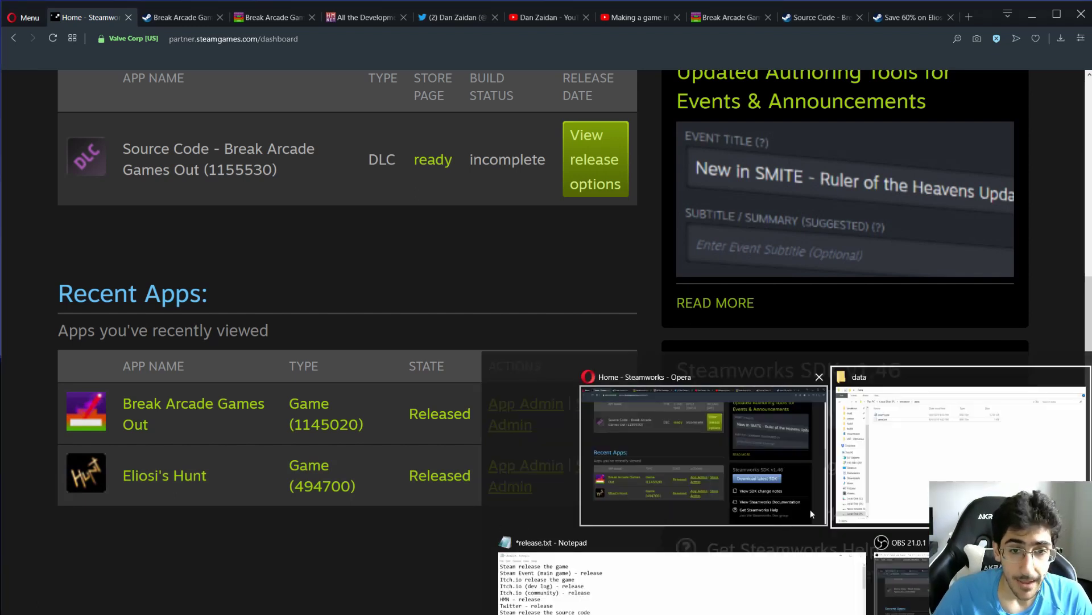
- Browse from the game's data folder up to C:\Program Files (x86)\Steam
left_click(850, 481)
left_click(373, 405)
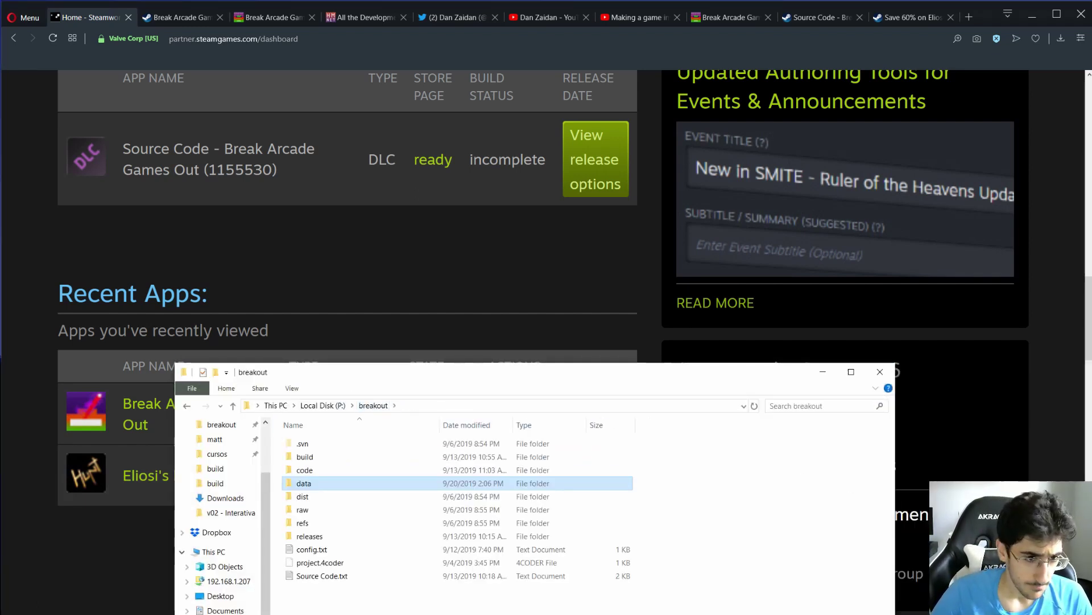
left_click(295, 405)
double_click(319, 496)
left_click(333, 562)
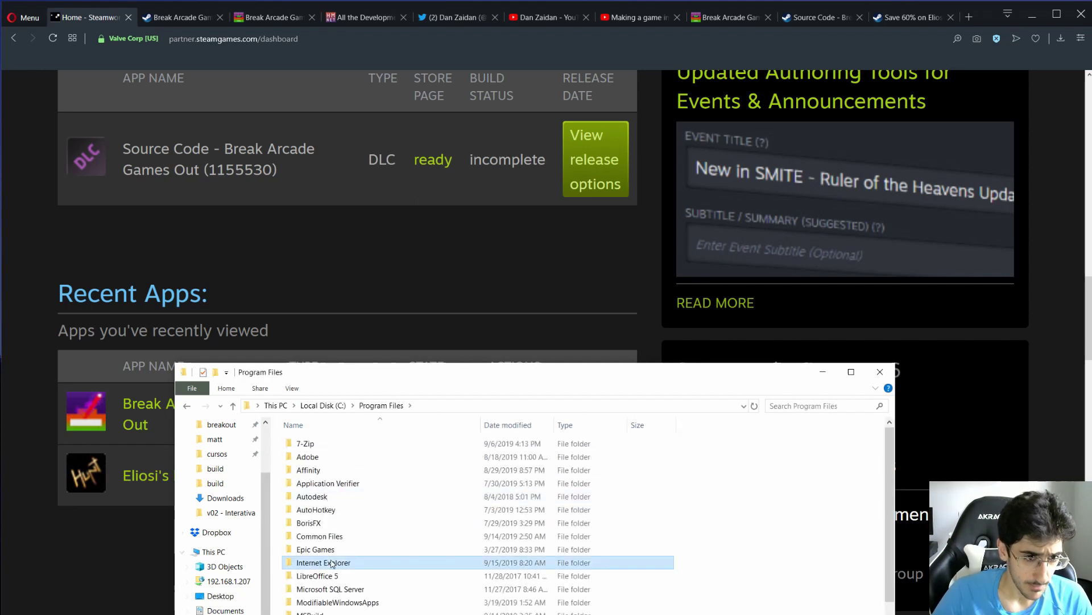
left_click(333, 406)
double_click(348, 508)
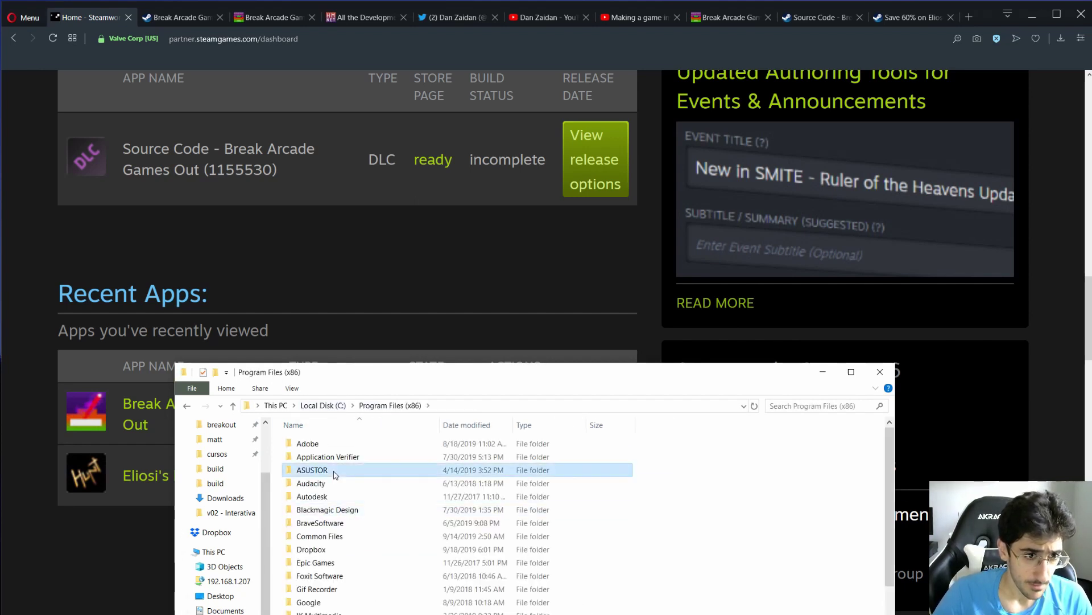
scroll(335, 512, "down", 5)
left_click(343, 562)
double_click(343, 562)
double_click(333, 444)
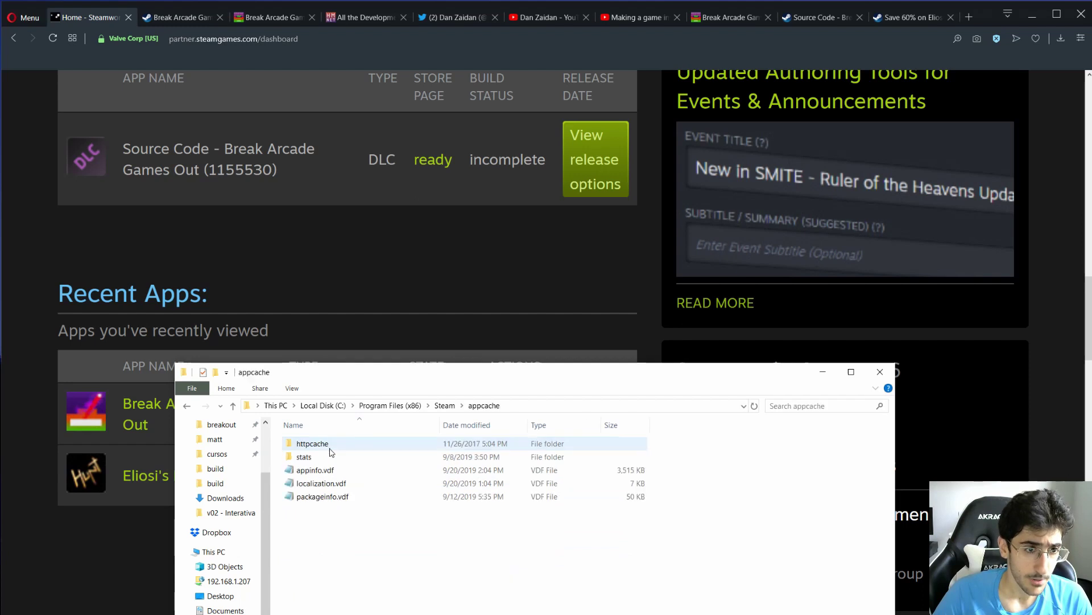
- Go into steamapps\common, copy its path, and open Break Arcade Games Out's config.txt
left_click_drag(430, 378, 397, 324)
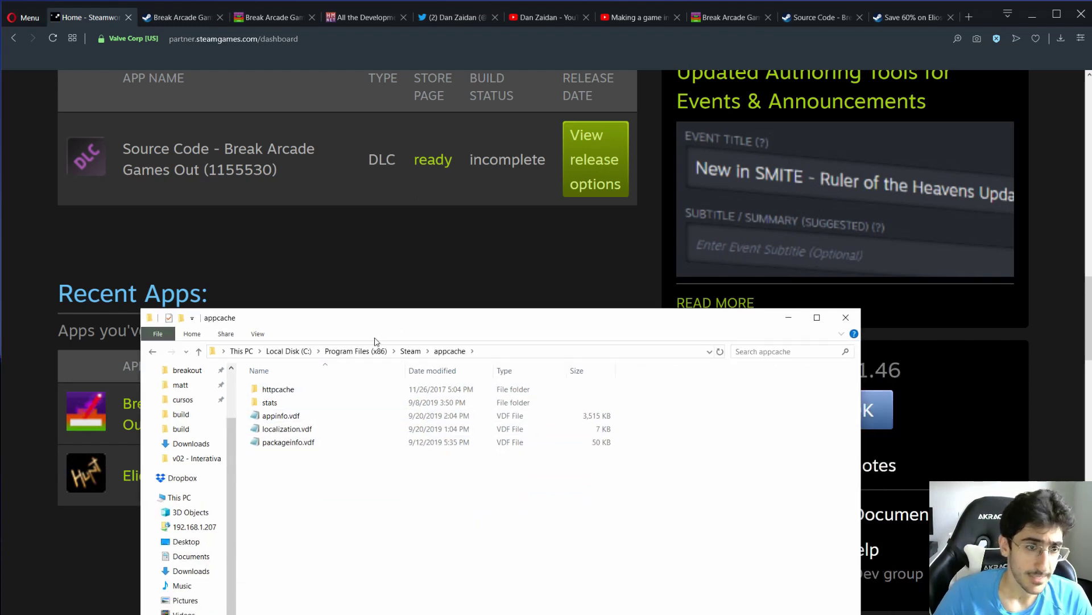
left_click(410, 351)
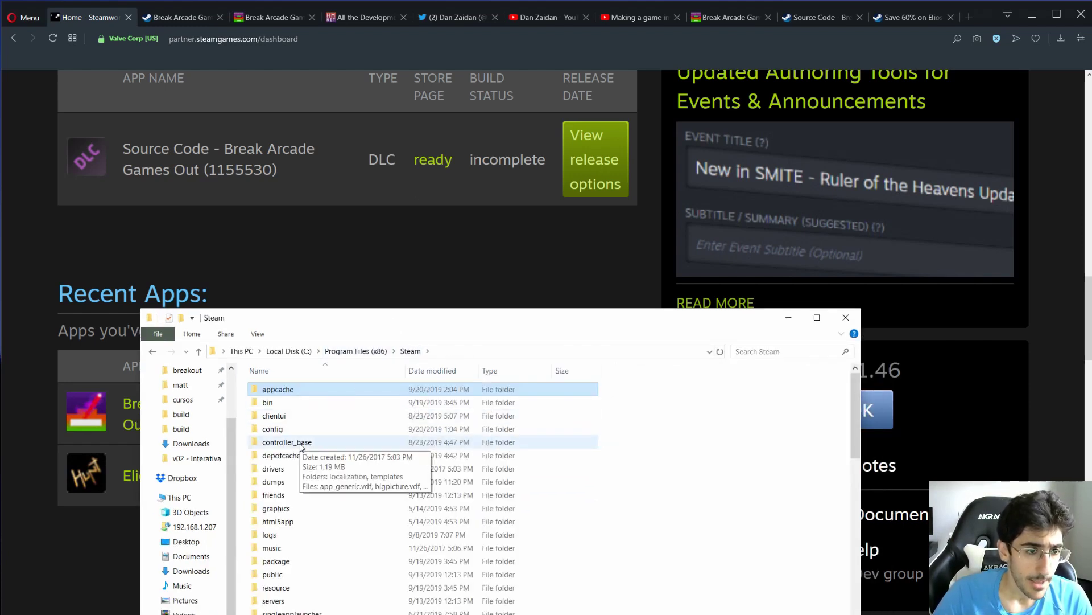
scroll(303, 512, "down", 10)
scroll(302, 541, "up", 8)
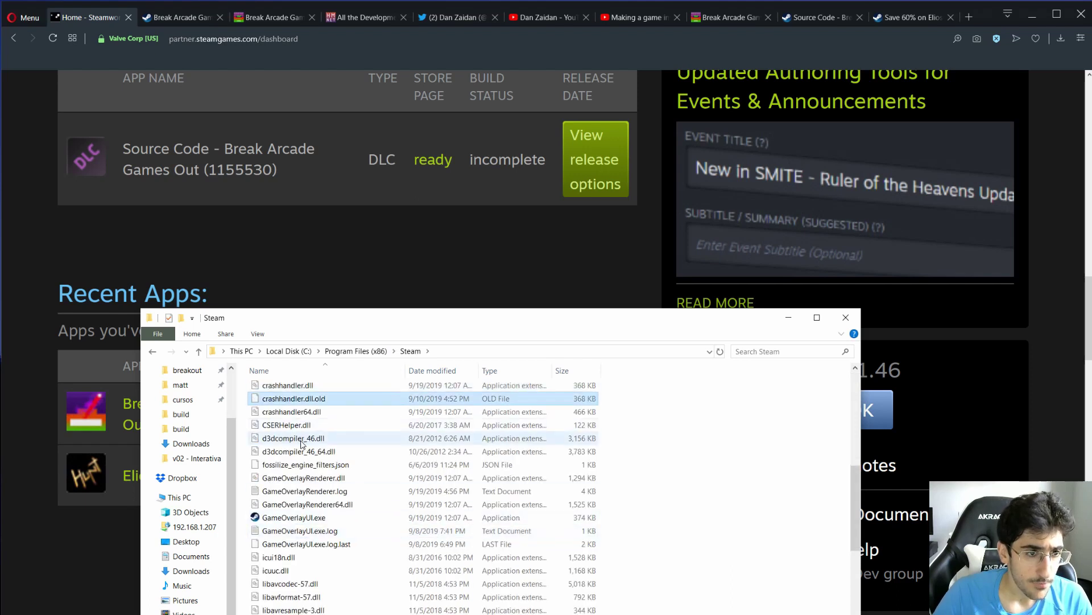
double_click(280, 596)
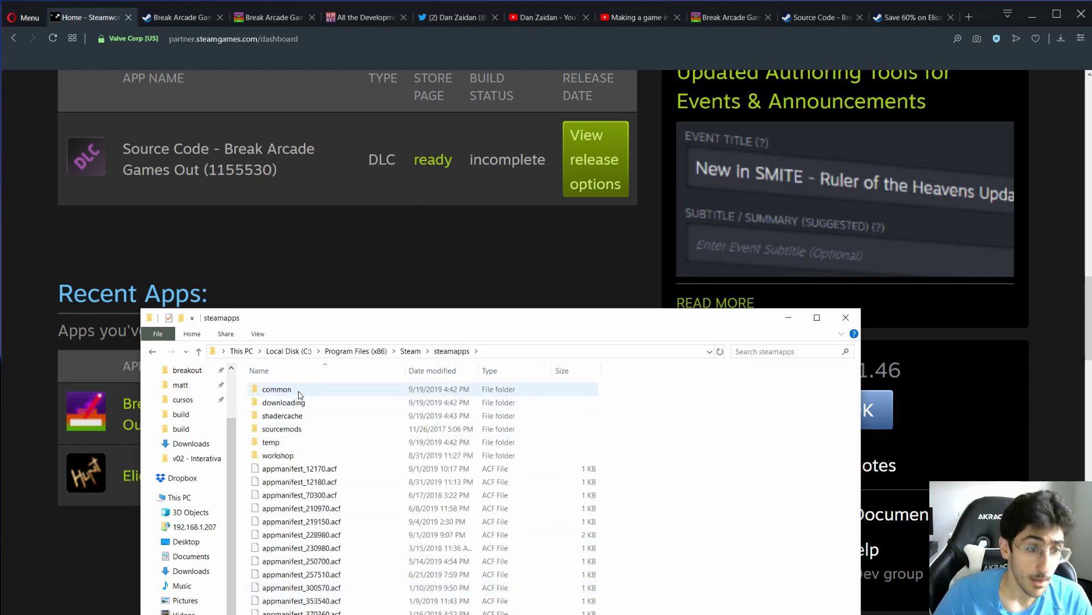
double_click(276, 385)
left_click(540, 351)
left_click_drag(539, 351, 220, 351)
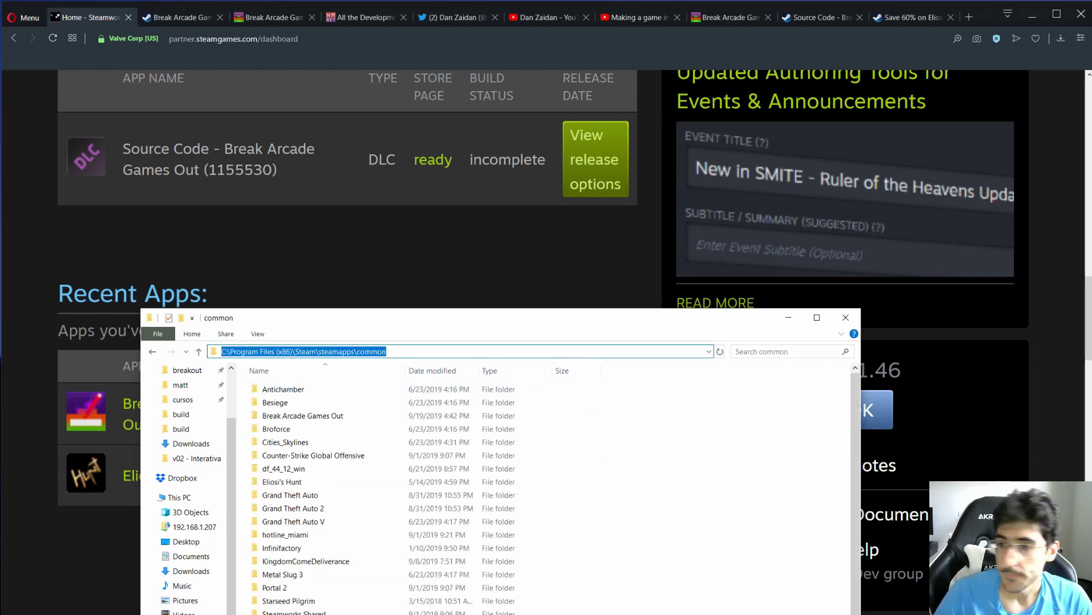
key("alt+Tab")
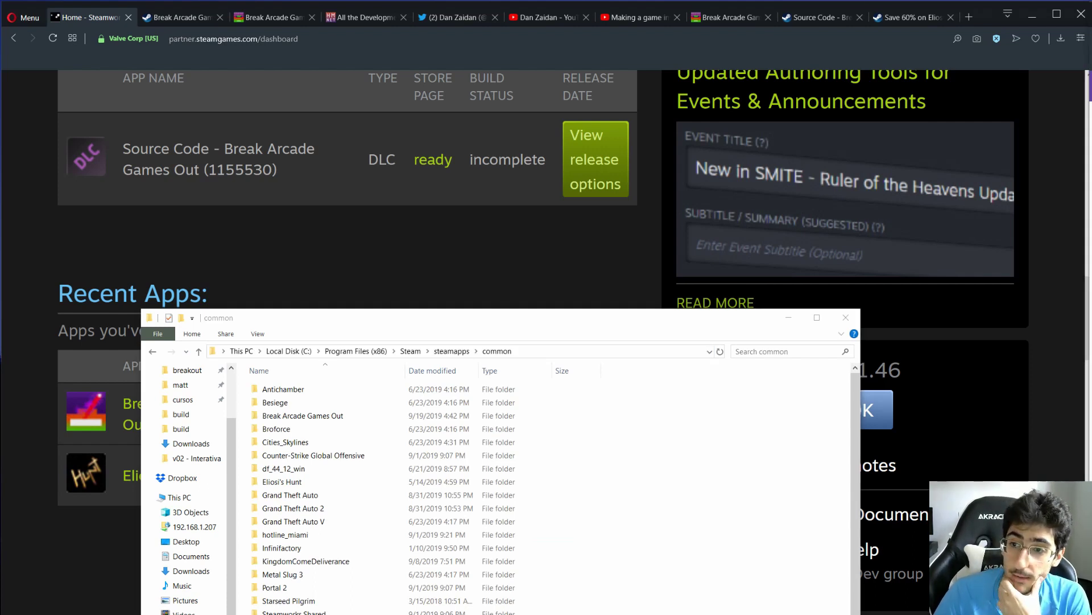
double_click(315, 416)
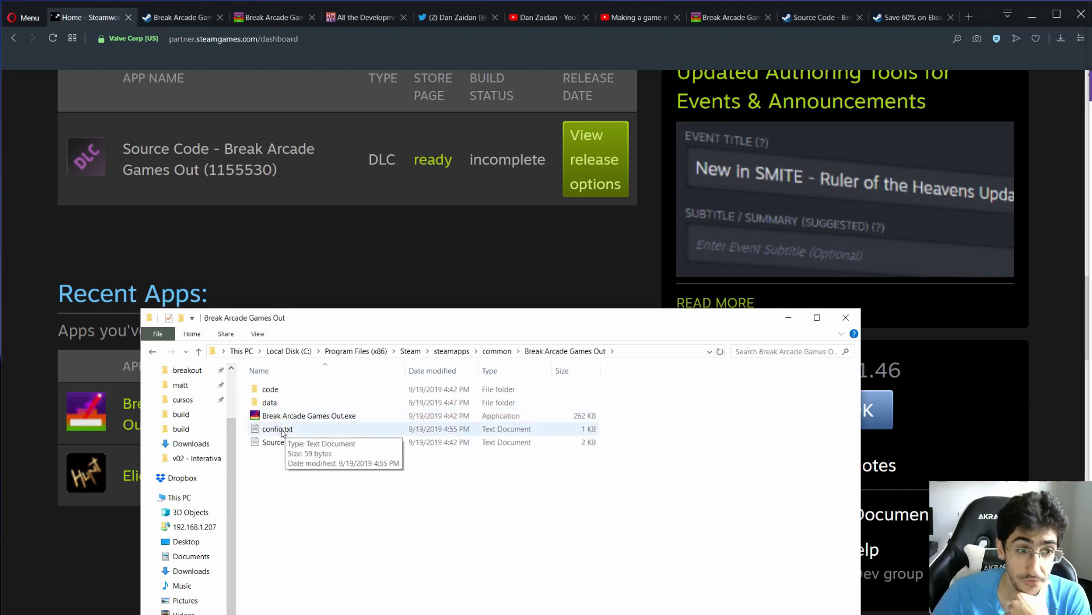
double_click(279, 430)
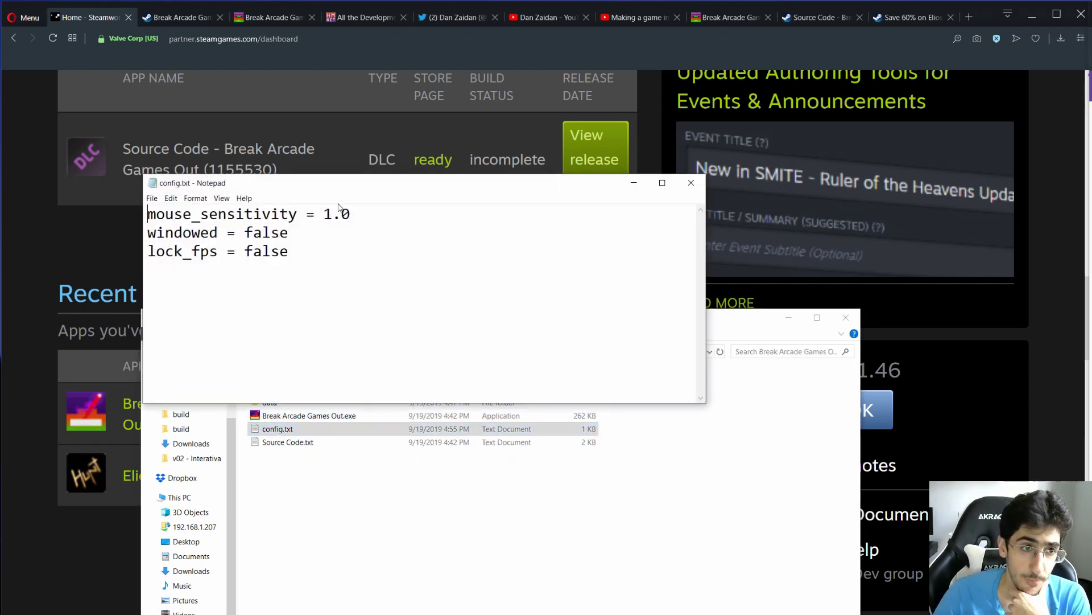
- Point out config.txt's lock_fps = false value, close Notepad unchanged, and return to the browser
left_click_drag(315, 183, 422, 209)
double_click(448, 281)
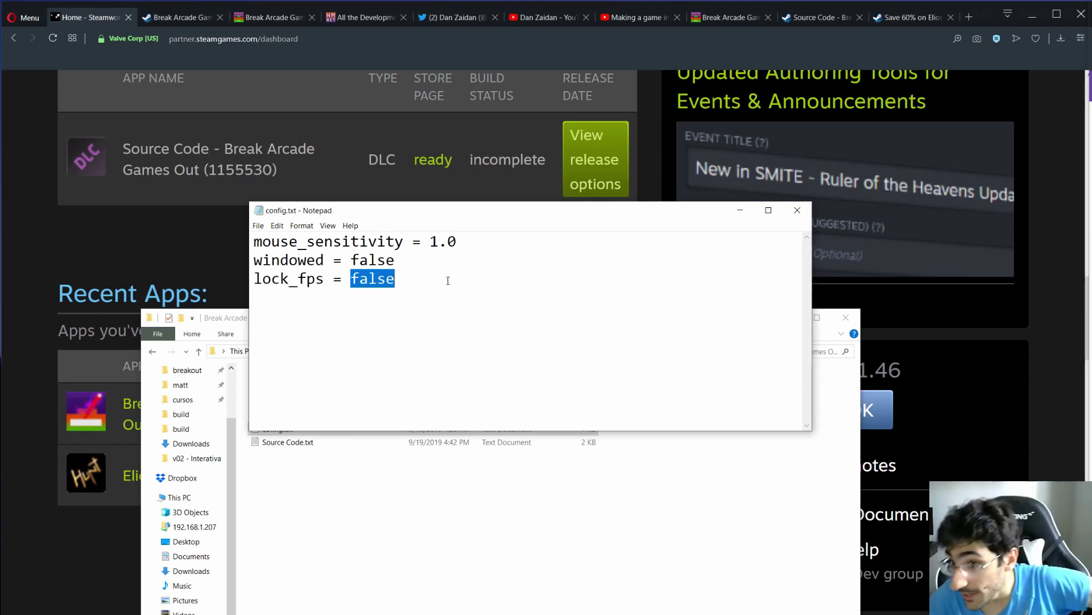
left_click(703, 268)
left_click(798, 210)
left_click(413, 256)
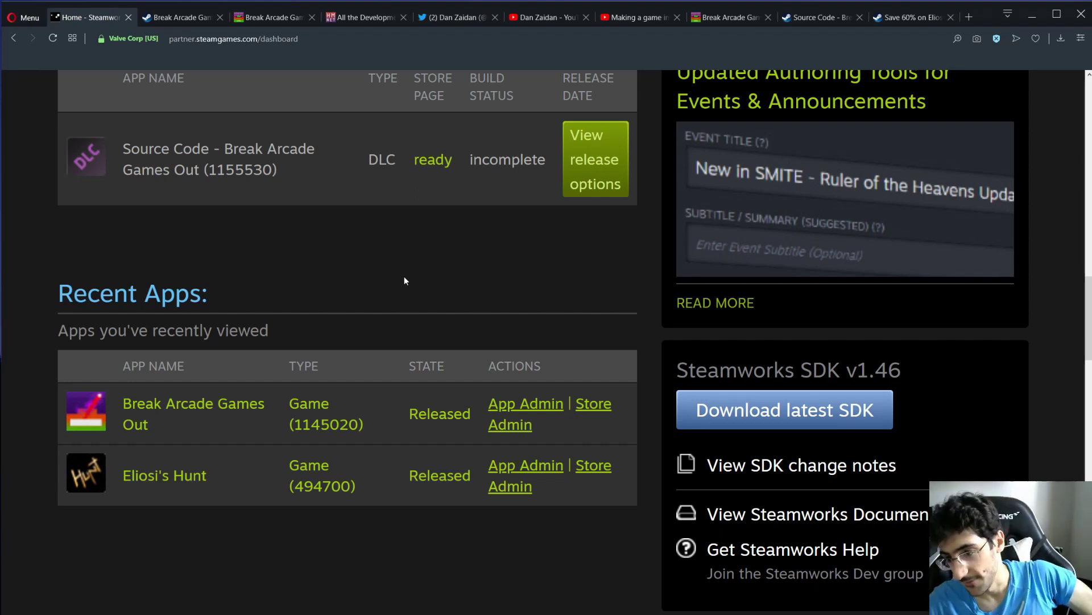
- On the Steam store page, highlight the Graphics: No need and 256 MB memory requirements
left_click(276, 18)
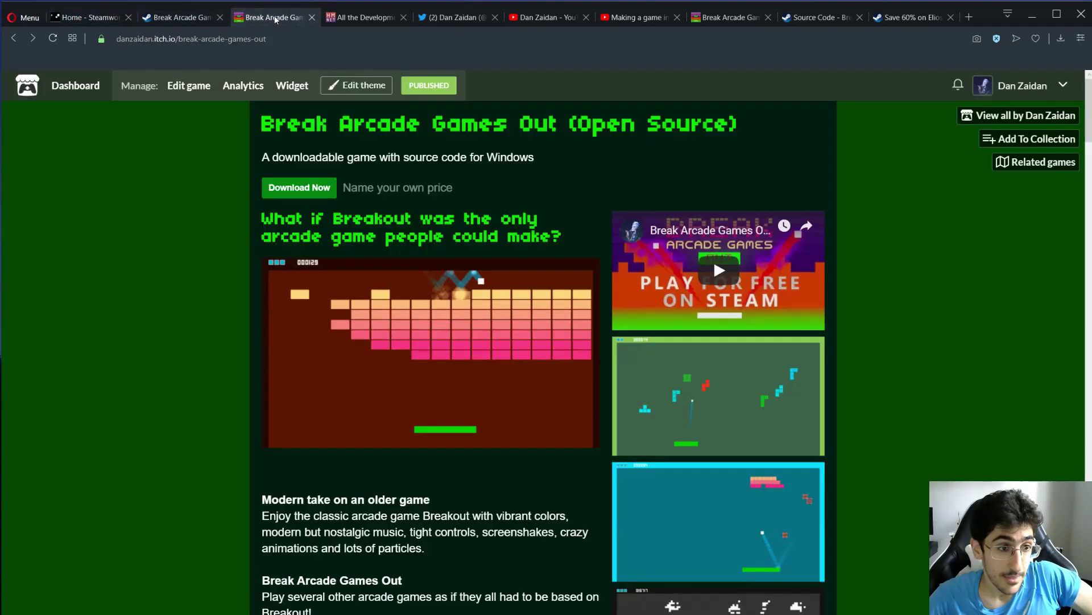
left_click(177, 17)
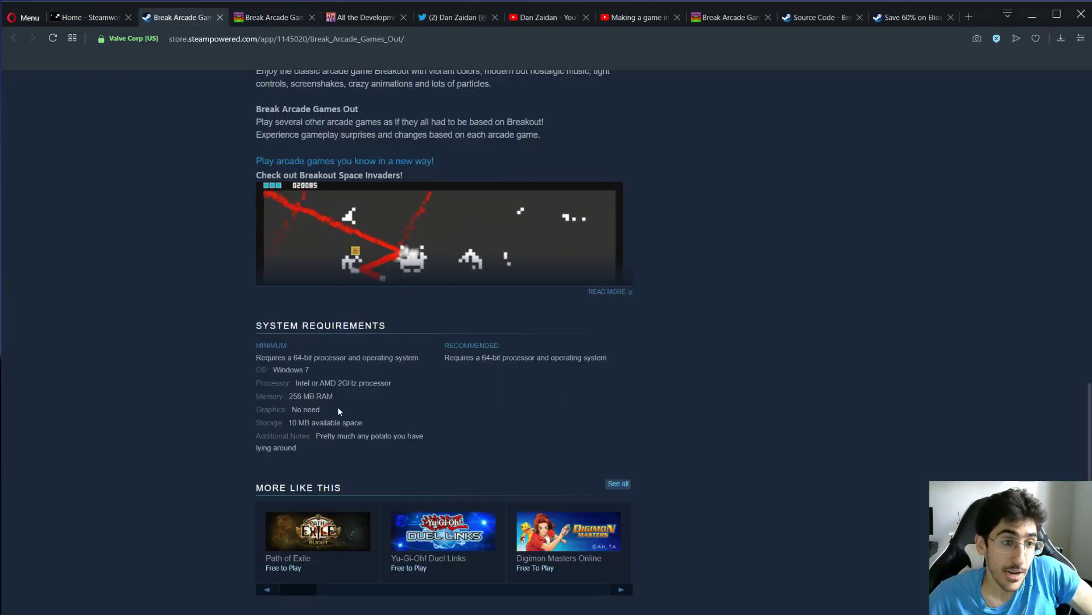
left_click_drag(338, 407, 254, 410)
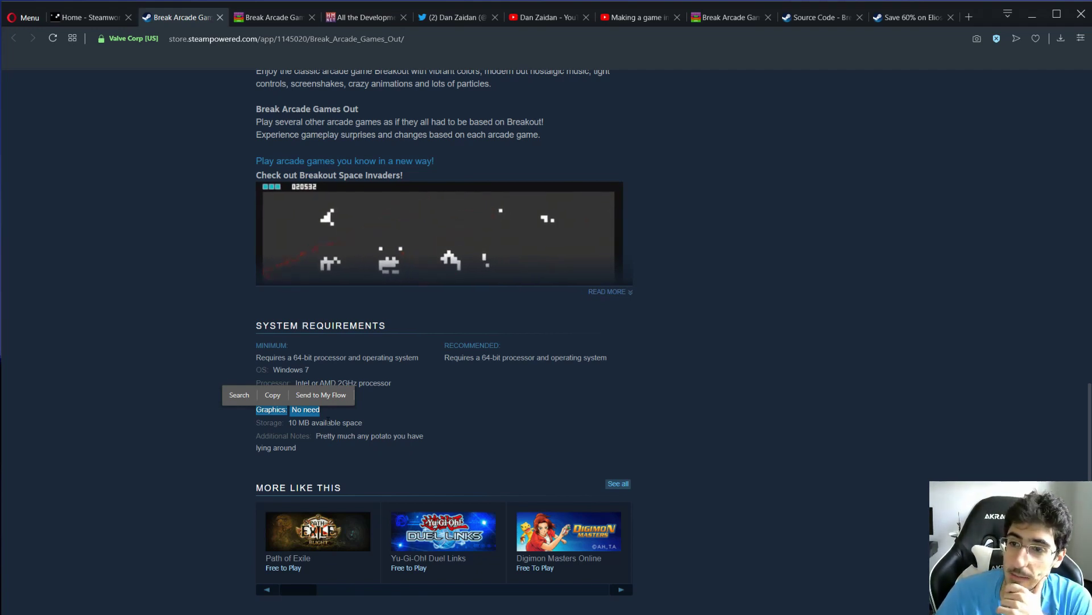
left_click(435, 402)
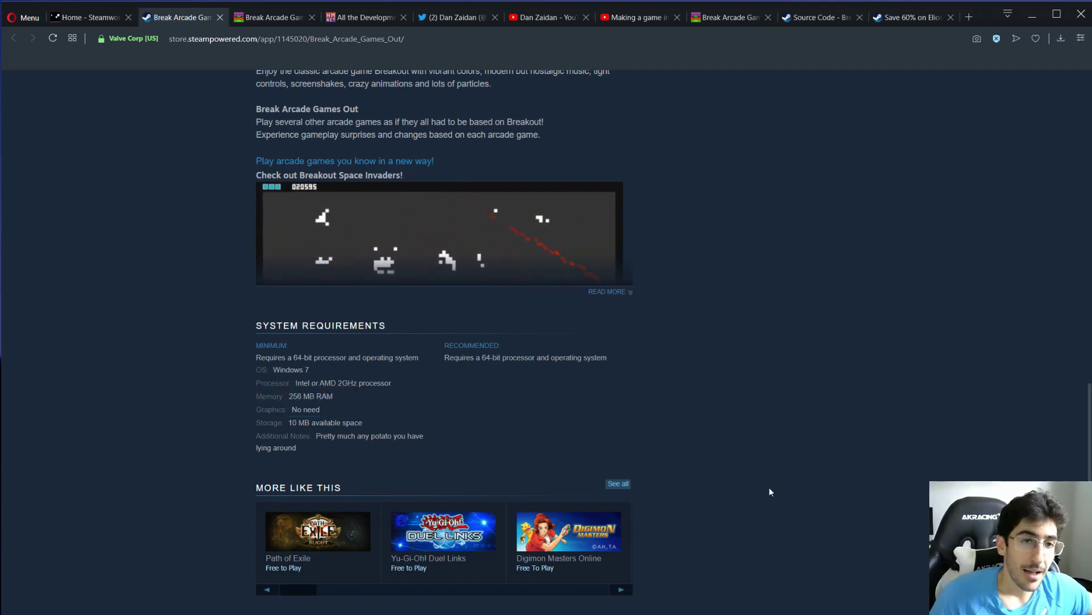
key("Home")
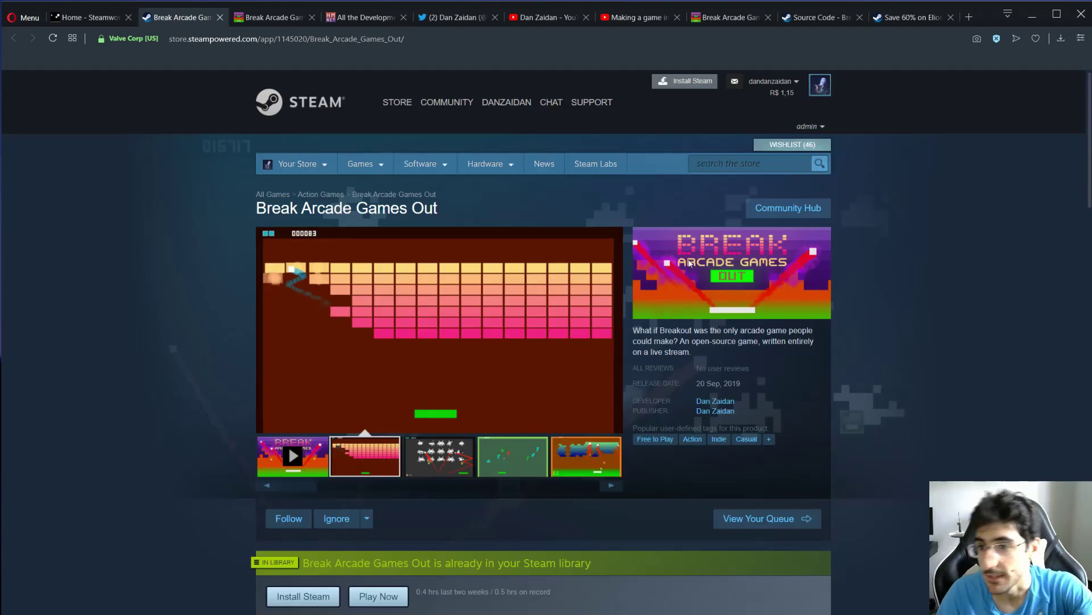
scroll(690, 262, "down", 20)
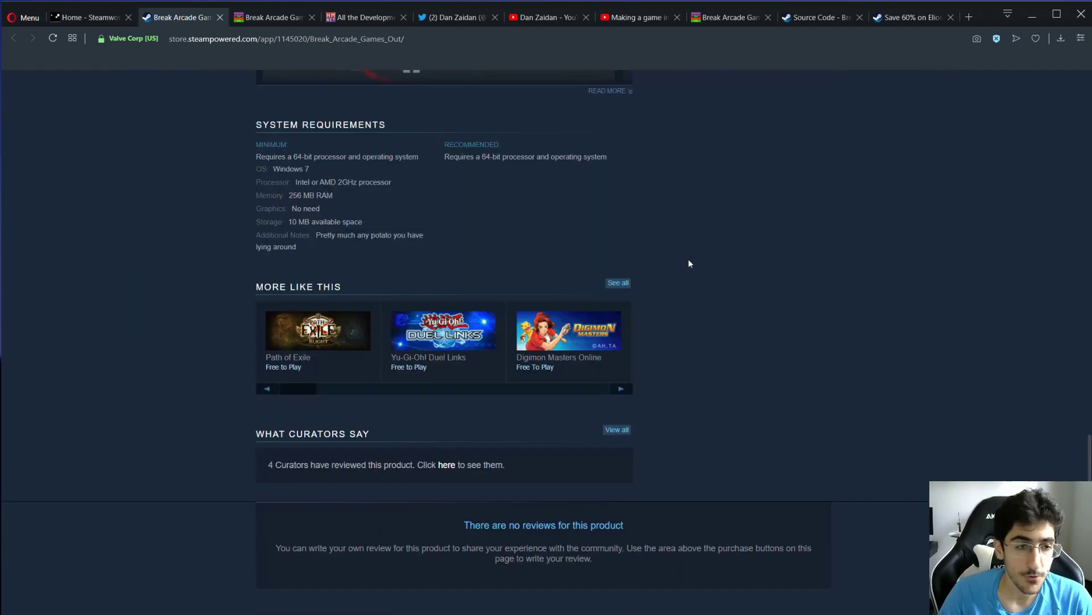
scroll(681, 259, "up", 1)
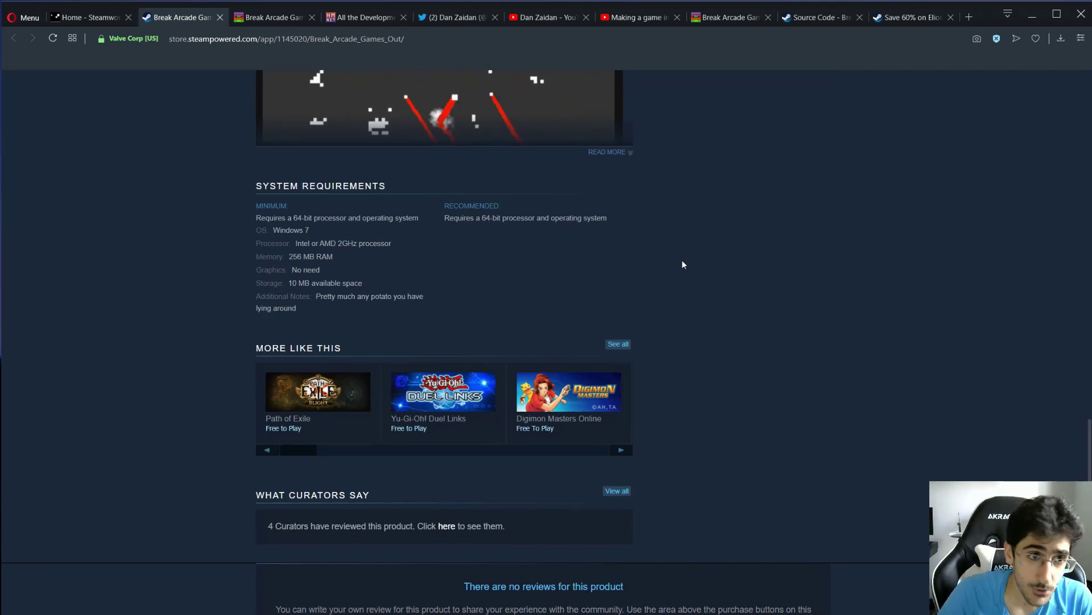
left_click_drag(289, 257, 319, 257)
left_click(389, 269)
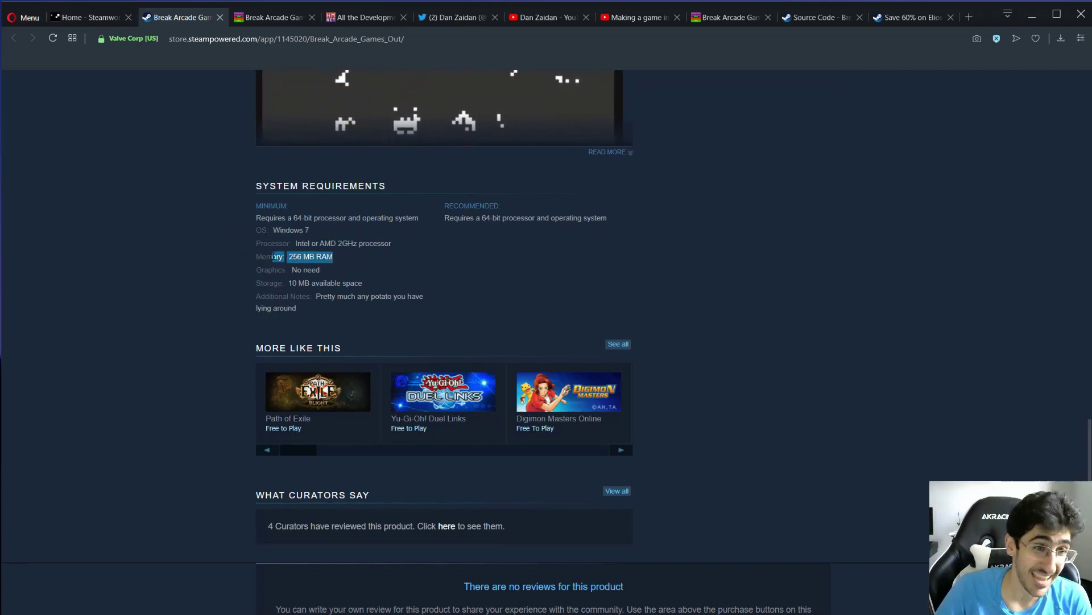
left_click(384, 269)
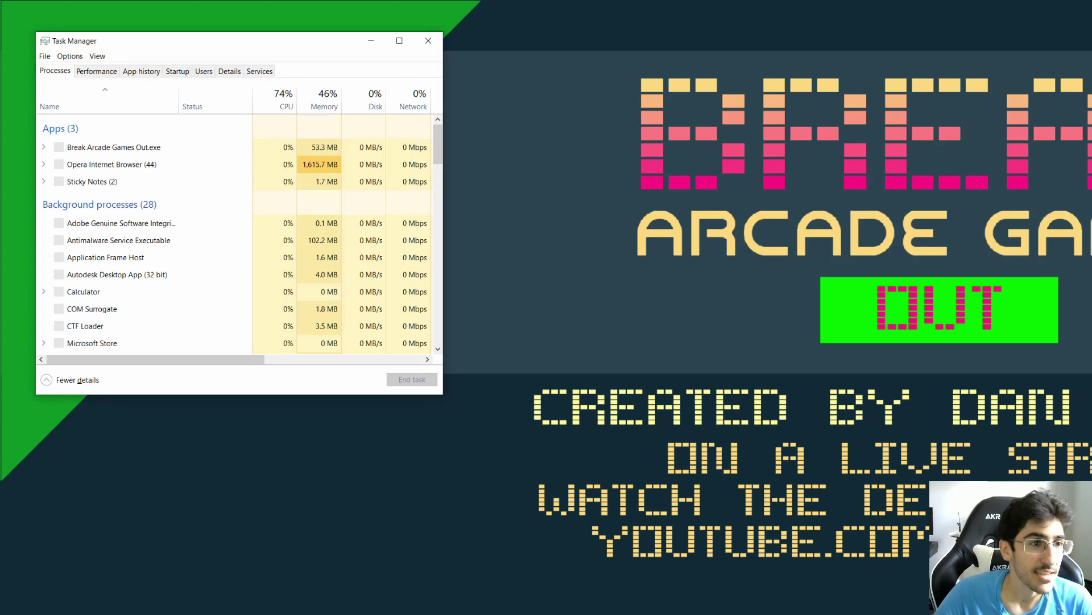
- Inspect the Break Arcade Games Out.exe process in Task Manager, using 53.3 MB memory
key("alt+Tab")
key("alt+Tab")
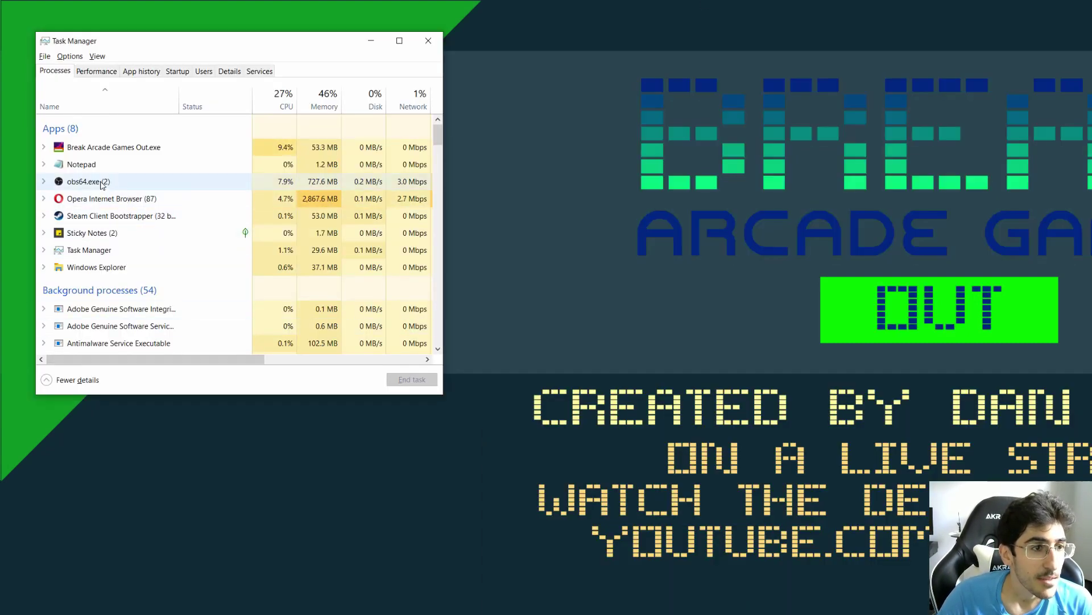
left_click(314, 154)
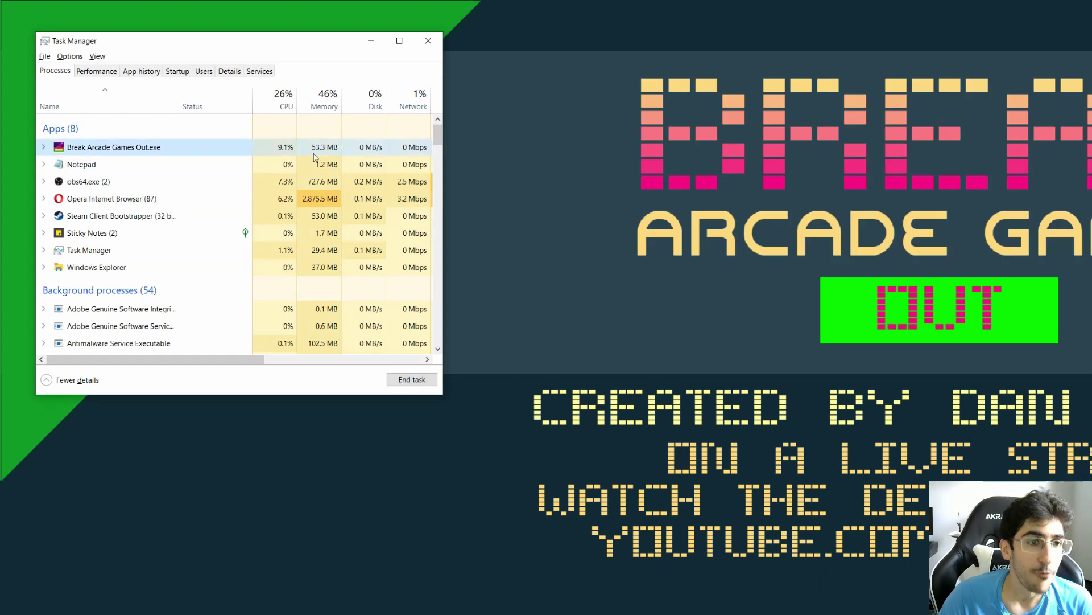
left_click(45, 149)
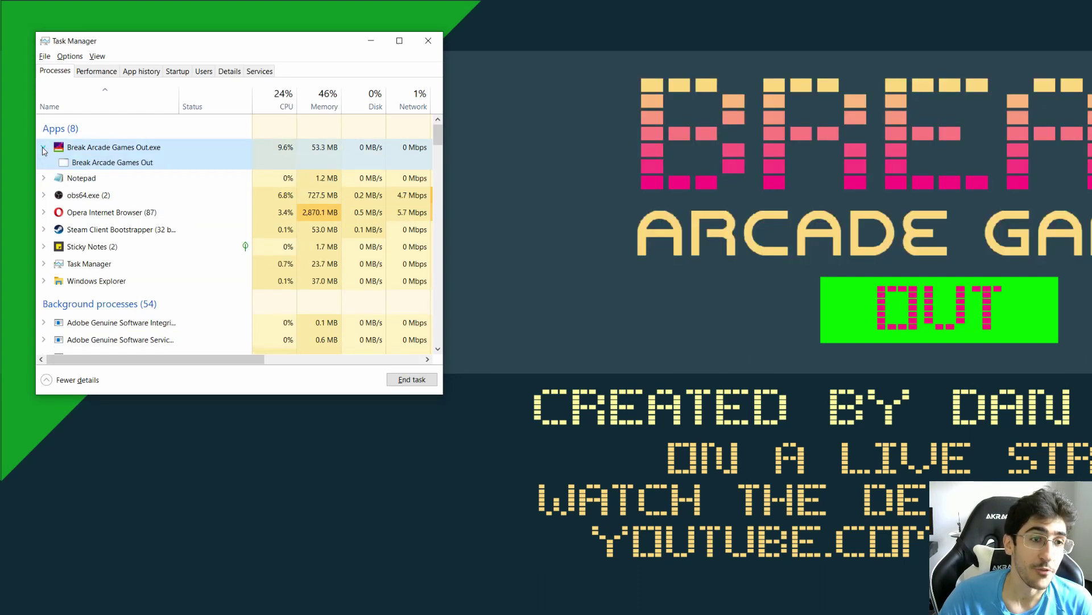
left_click(44, 151)
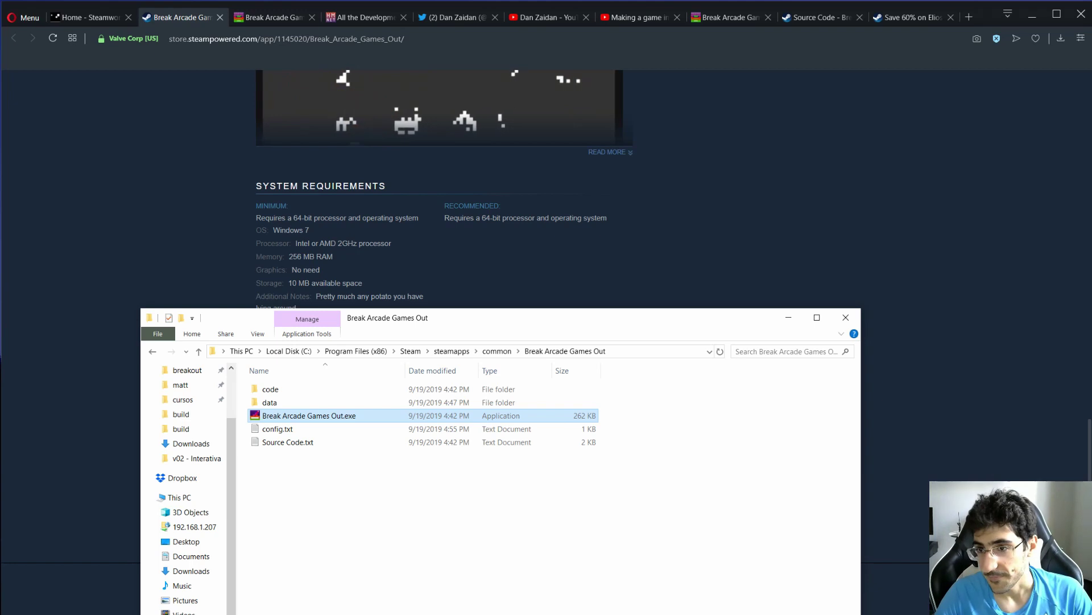
left_click(521, 545)
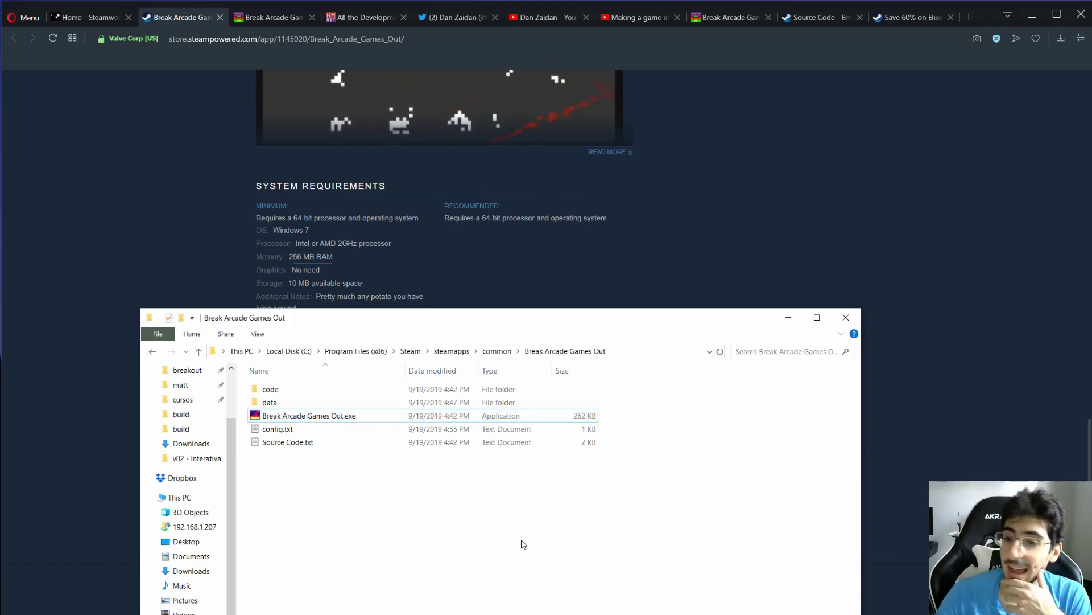
left_click(324, 416)
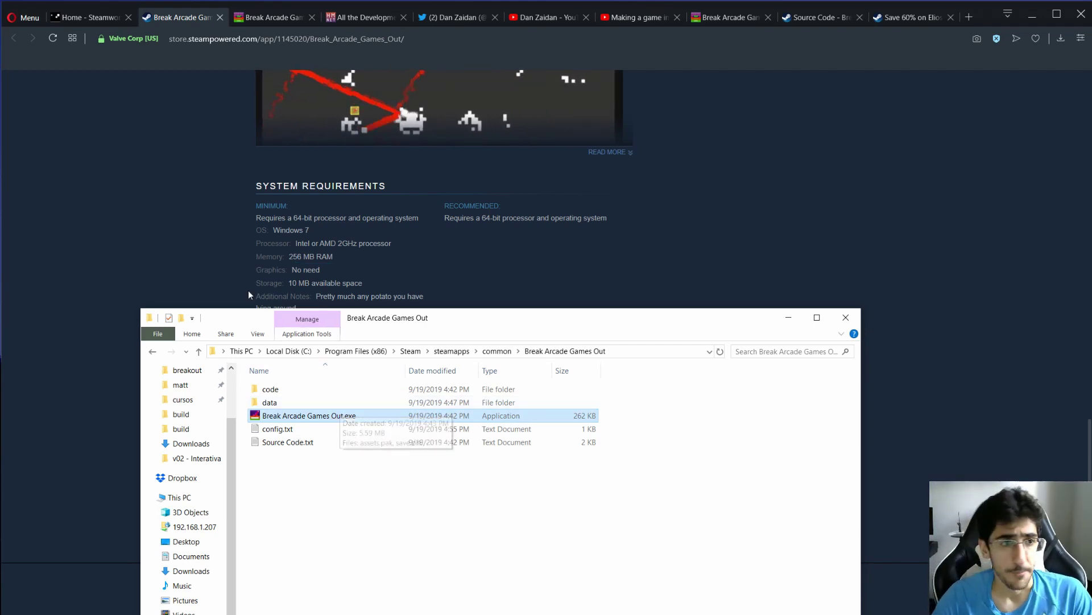
- In release.txt, prefix the first to-do line 'Steam release the game' with '(OK) '
key("alt+Tab")
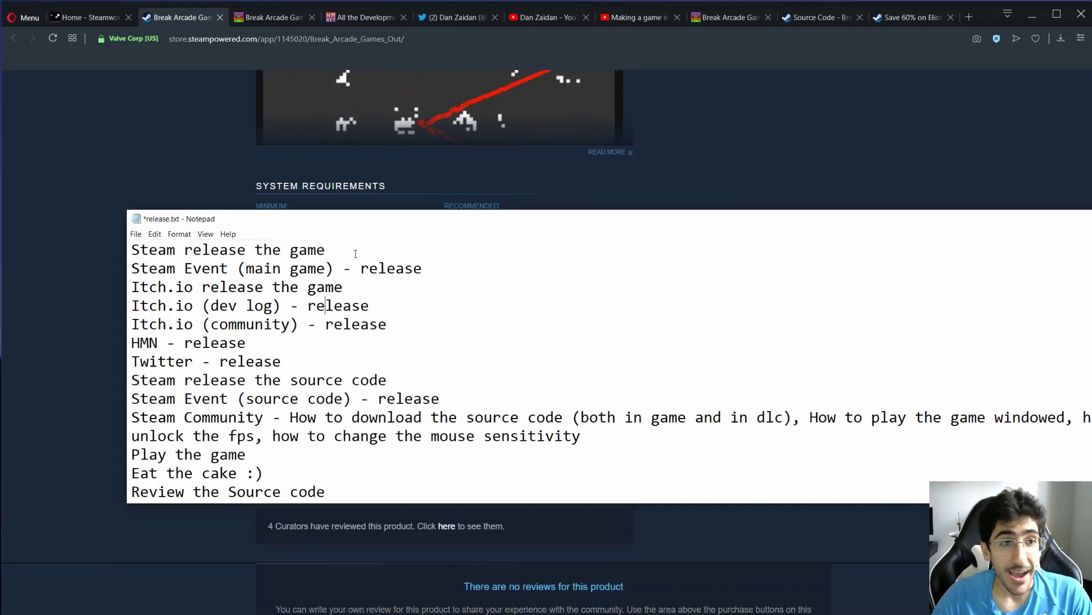
type("(OK)")
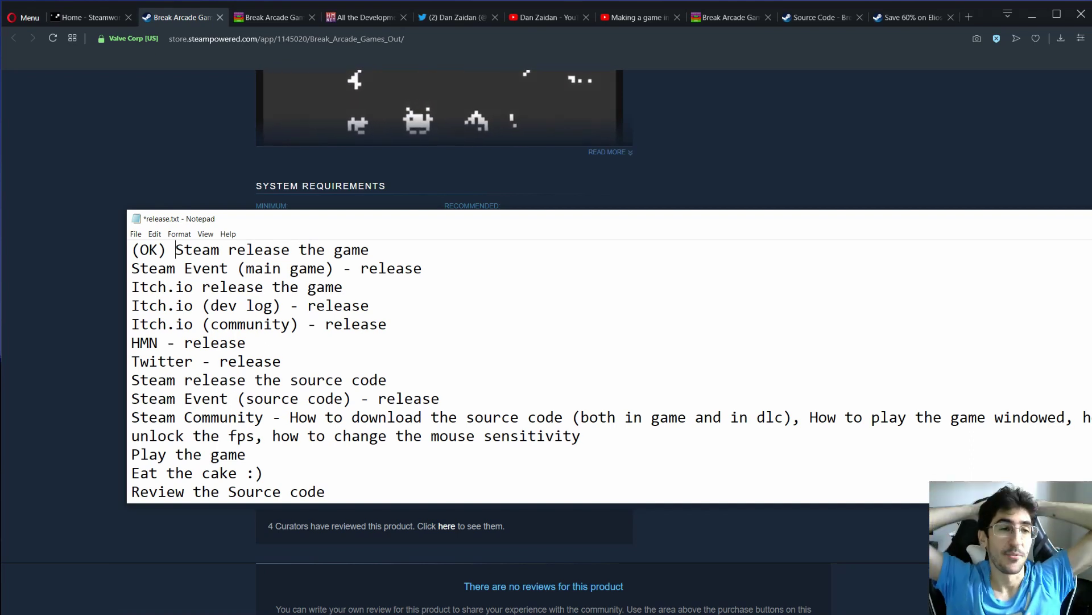
- Bring up Ep 04, 'Programming Game Mechanics, Sketching some Levels', and browse the 23-video playlist
left_click(546, 17)
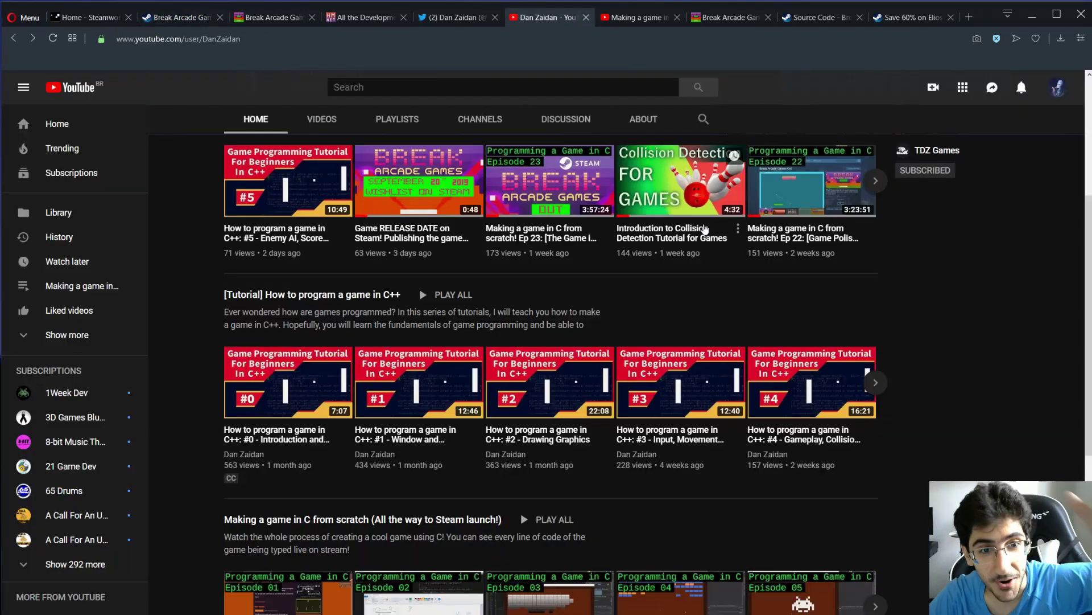
scroll(704, 228, "up", 4)
left_click(637, 17)
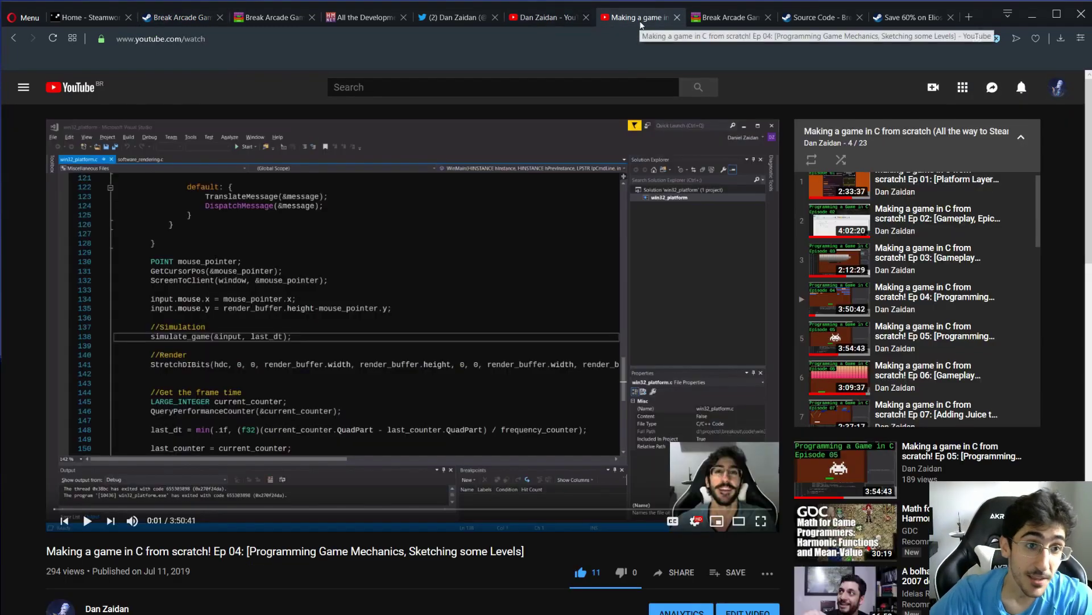
scroll(865, 241, "up", 1)
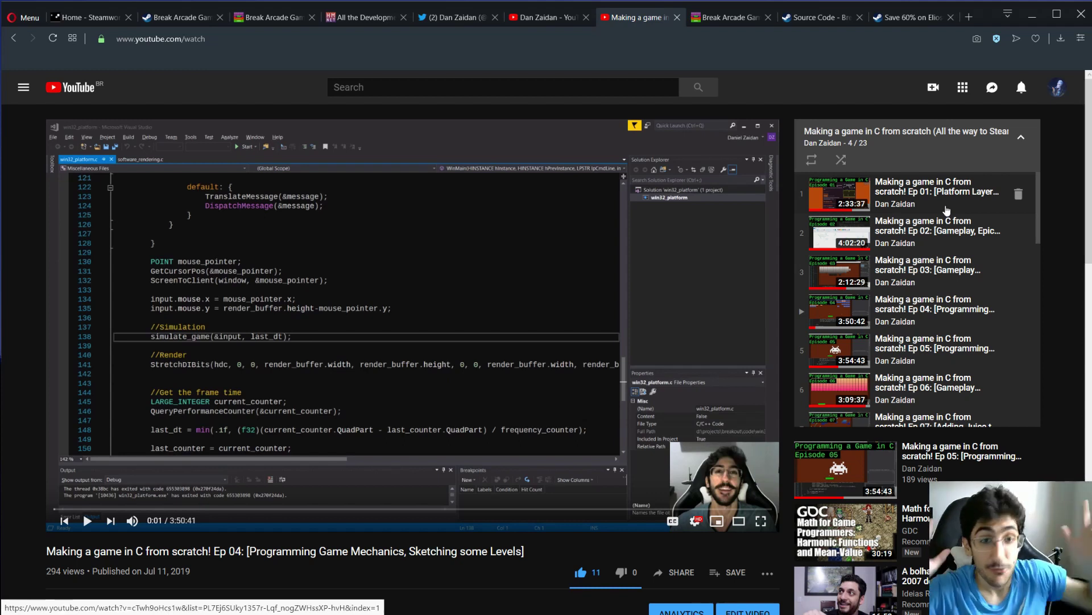
scroll(946, 210, "down", 10)
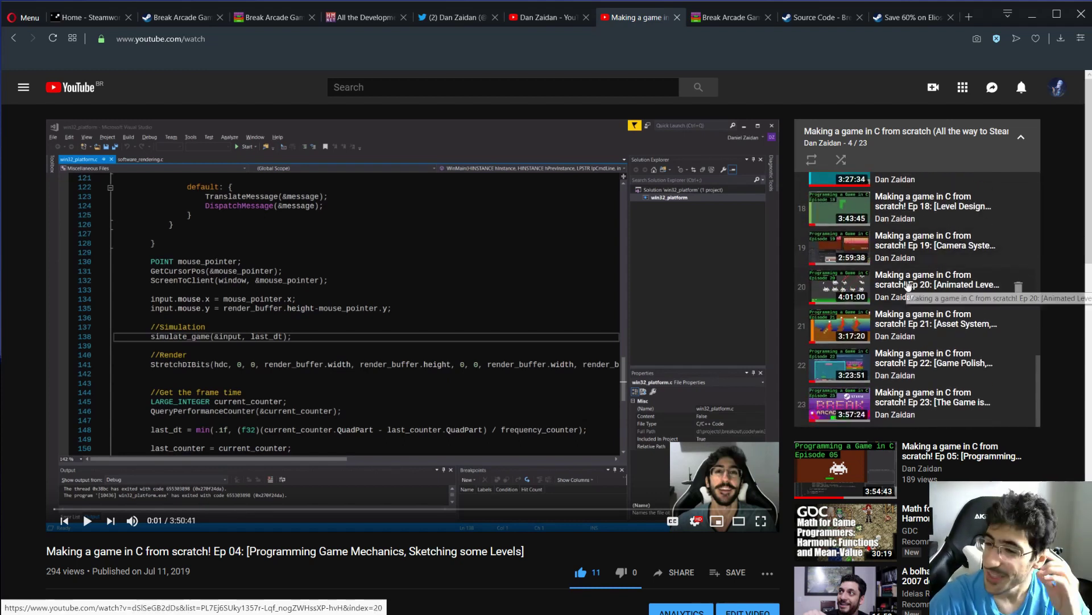